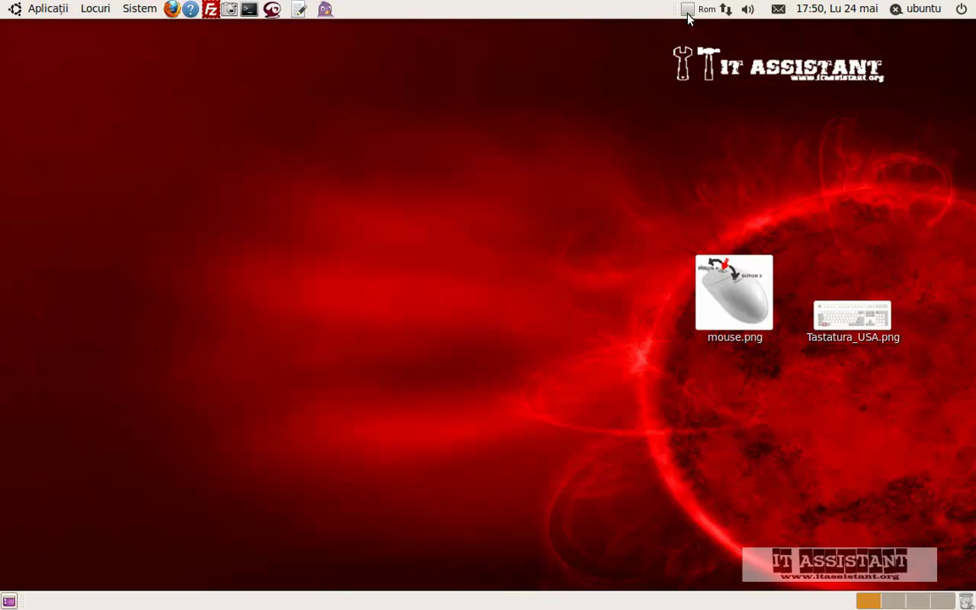
Step: Run sudo apt-get install compiz compizconfig-settings-manager in a new terminal, review its output, and close the terminal
left_click(49, 10)
mouse_move(57, 33)
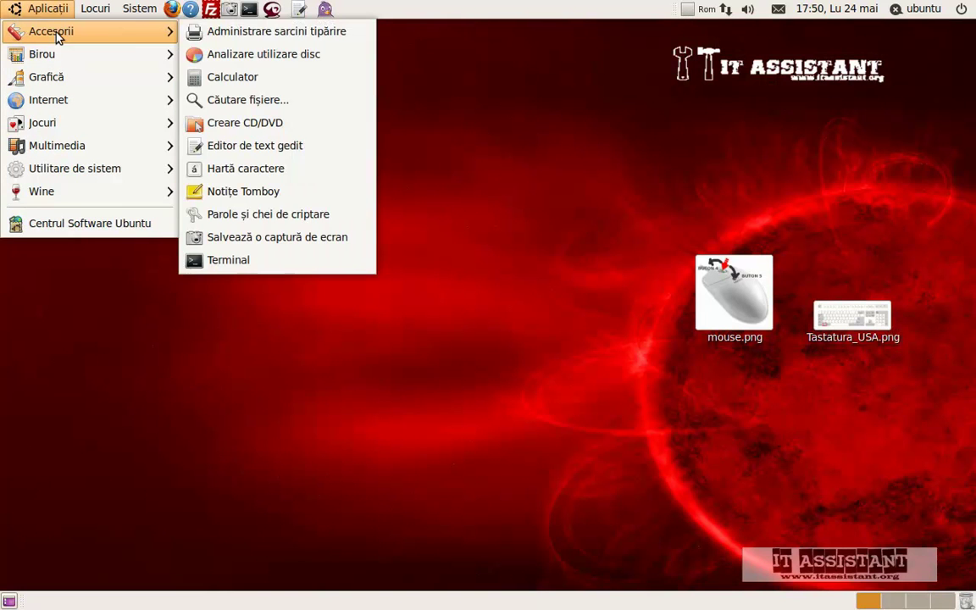
left_click(257, 260)
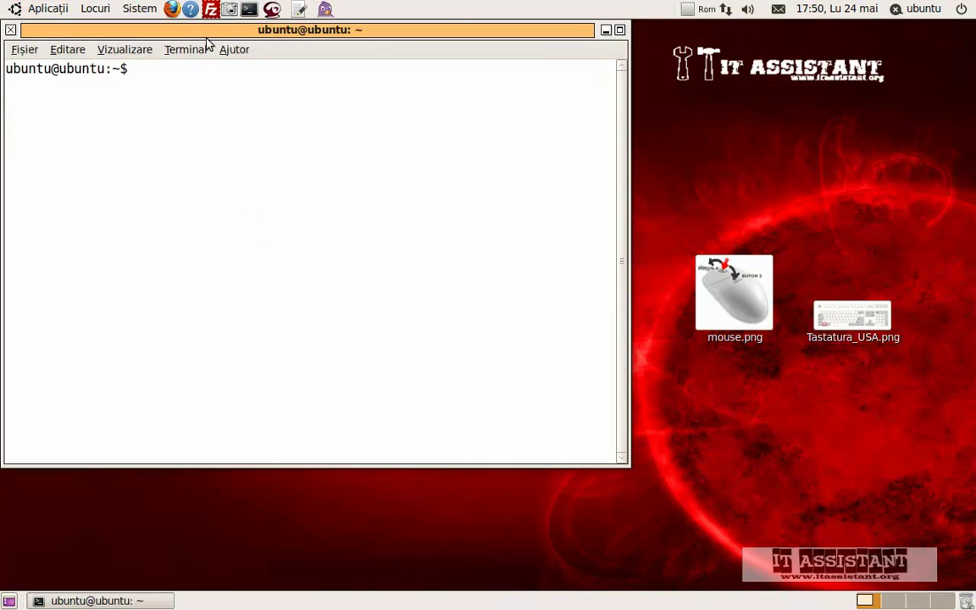
left_click_drag(204, 31, 372, 154)
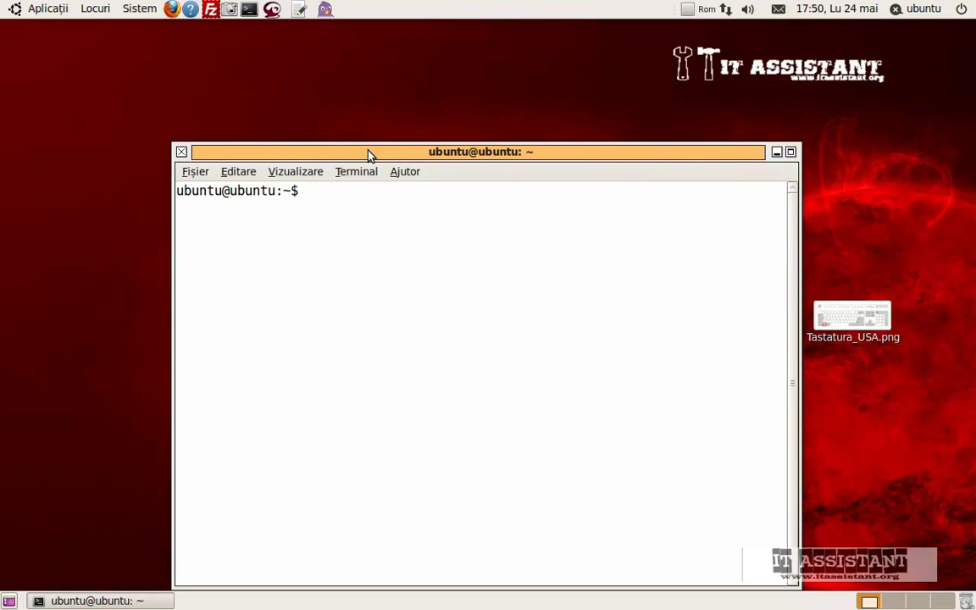
type("sudo apt-get install compiz compizconfig-settings-manager")
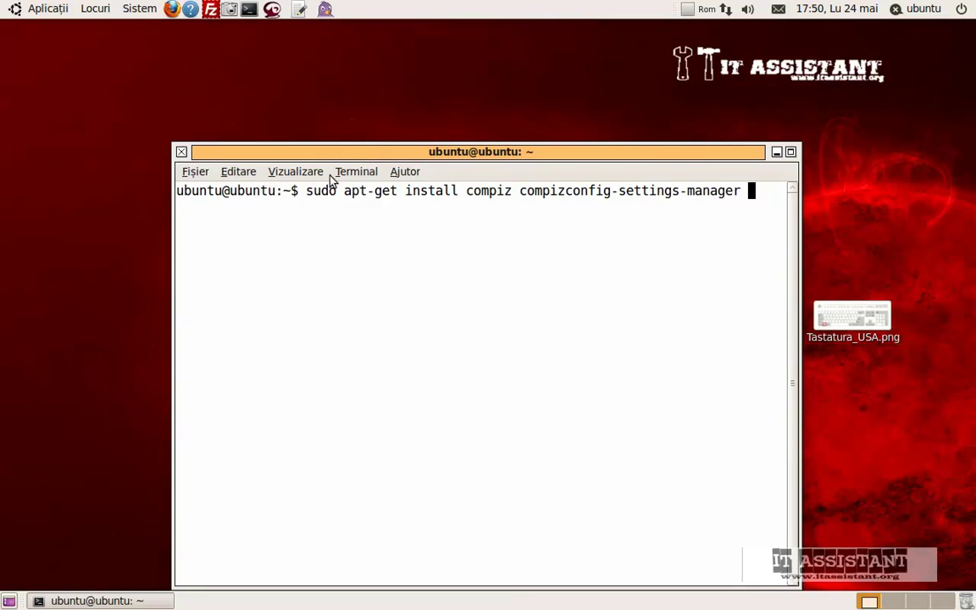
left_click_drag(305, 194, 740, 194)
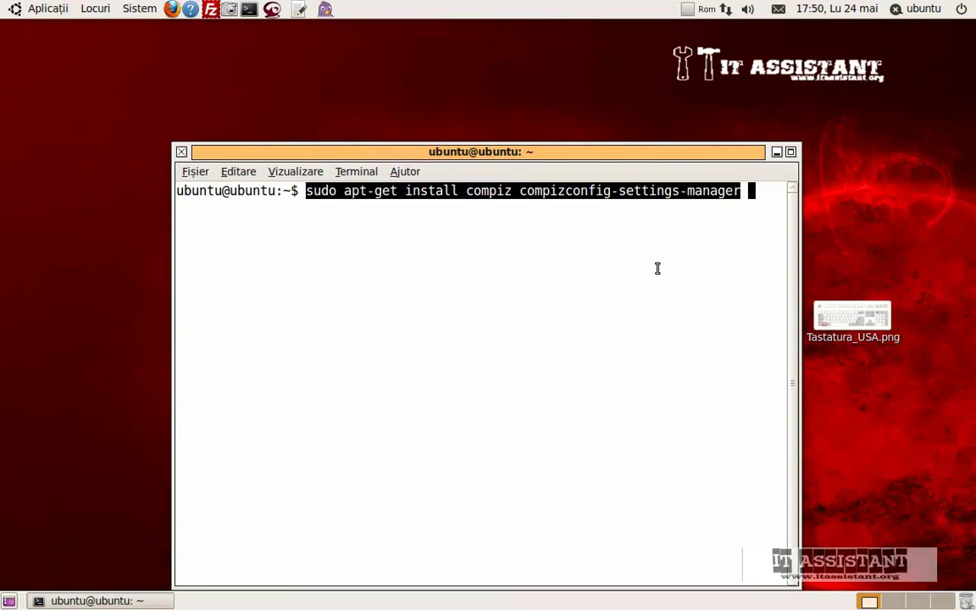
key("Return")
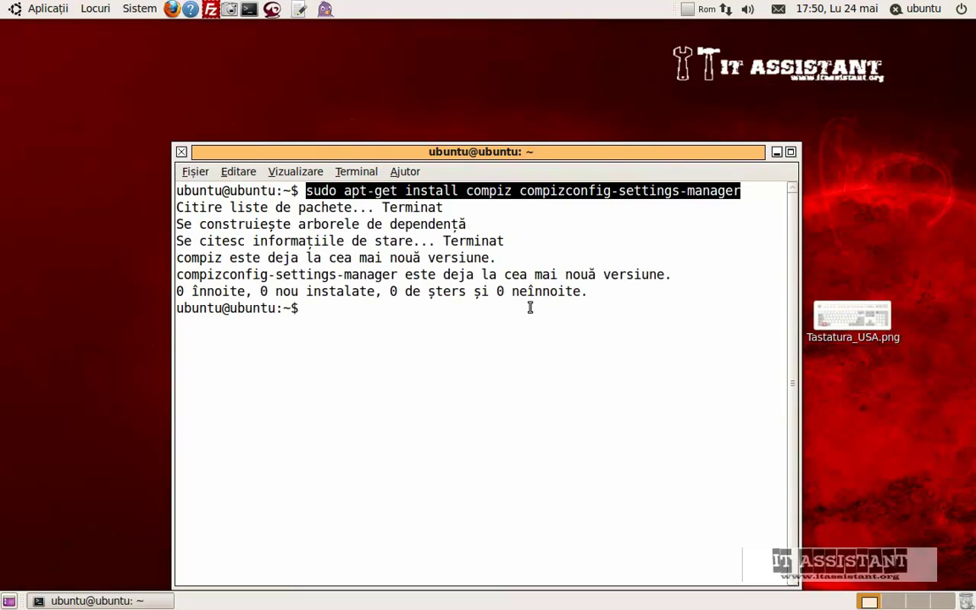
left_click_drag(636, 292, 177, 208)
left_click(332, 312)
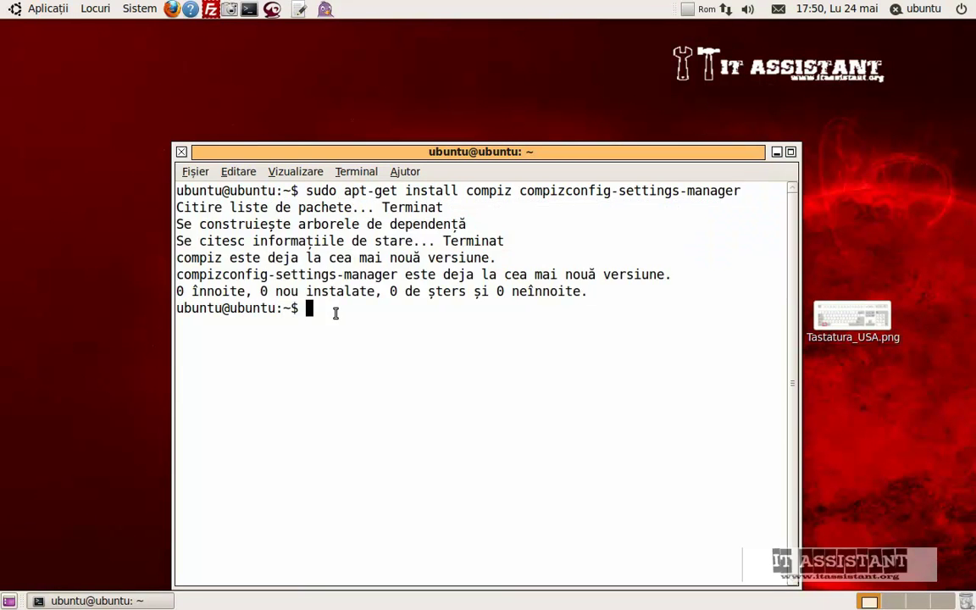
left_click(181, 153)
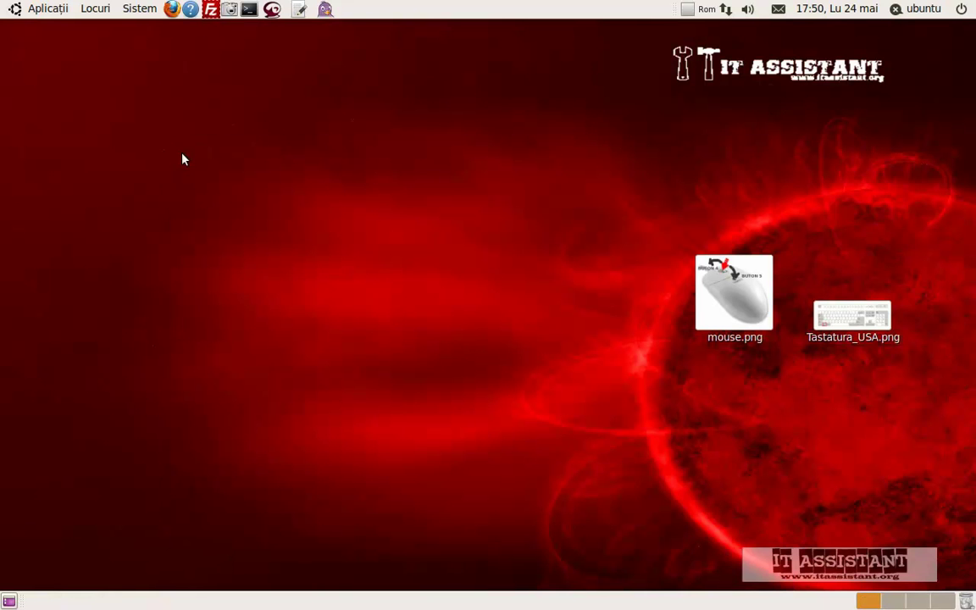
Step: Open the Ferestre system preferences and reposition the preferences window slightly on the desktop
left_click(135, 10)
mouse_move(138, 34)
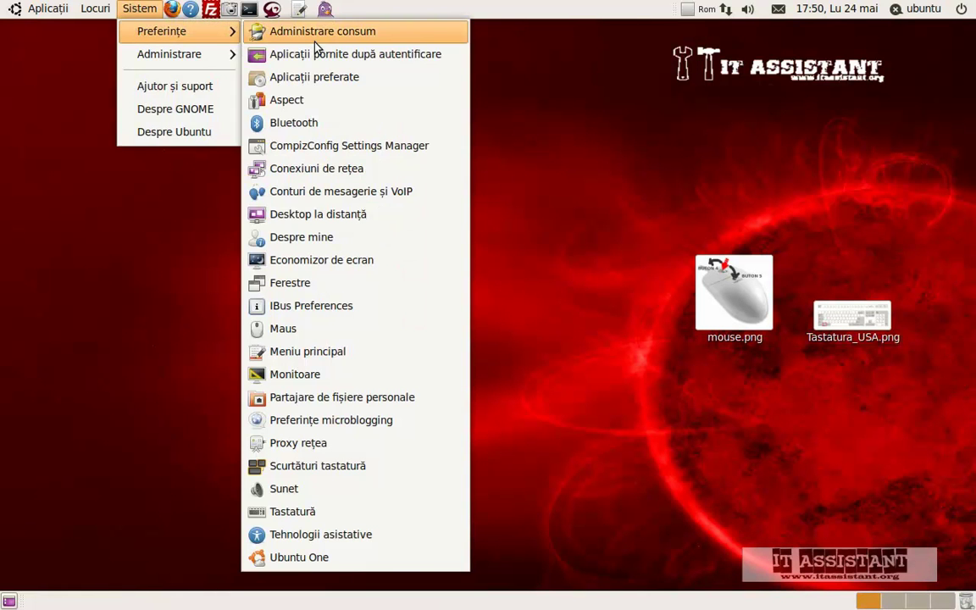
left_click(301, 285)
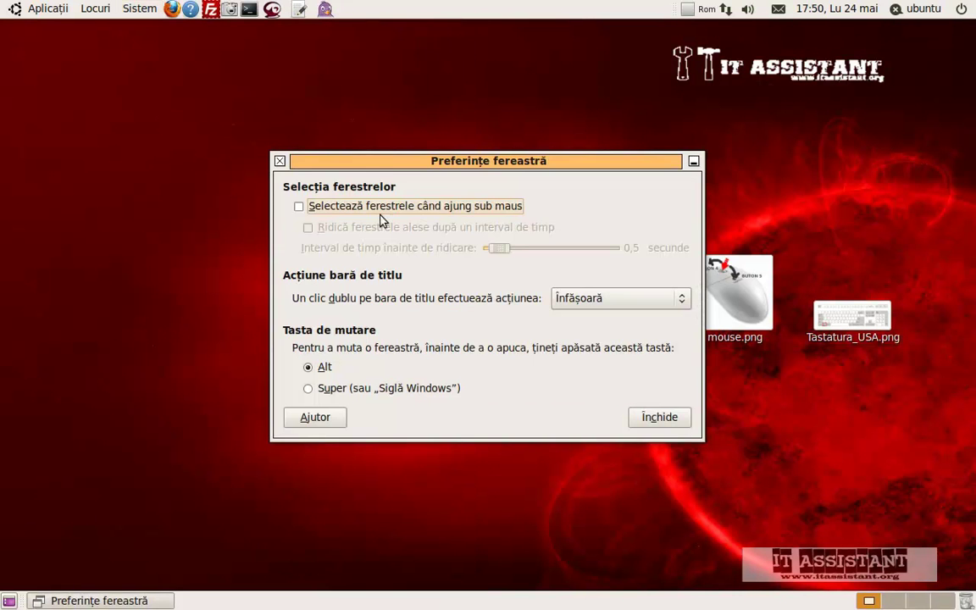
left_click_drag(388, 165, 344, 185)
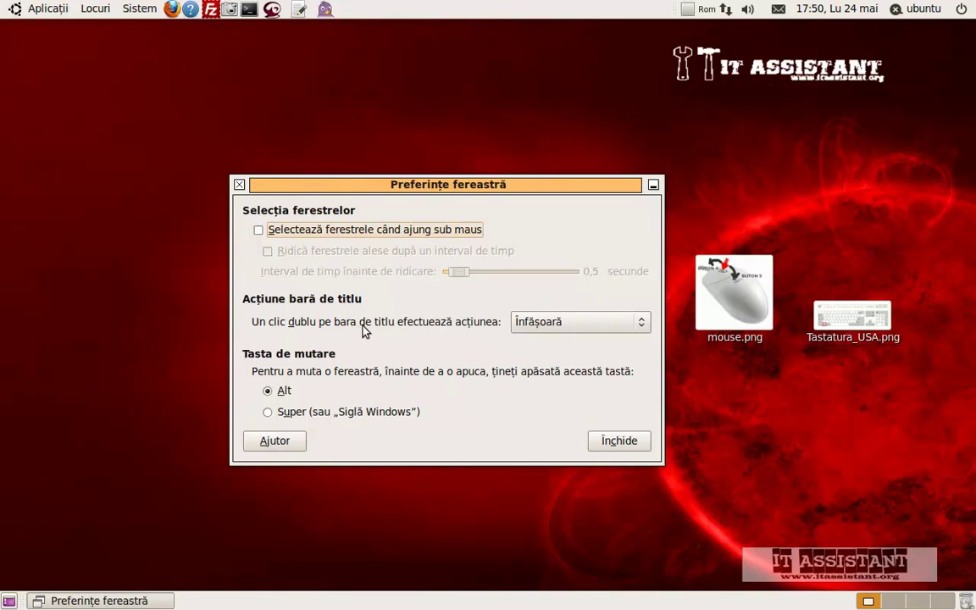
Step: Set the title-bar double-click action to Minimizează, try it on the preferences window, and restore the window
left_click(531, 324)
left_click(537, 306)
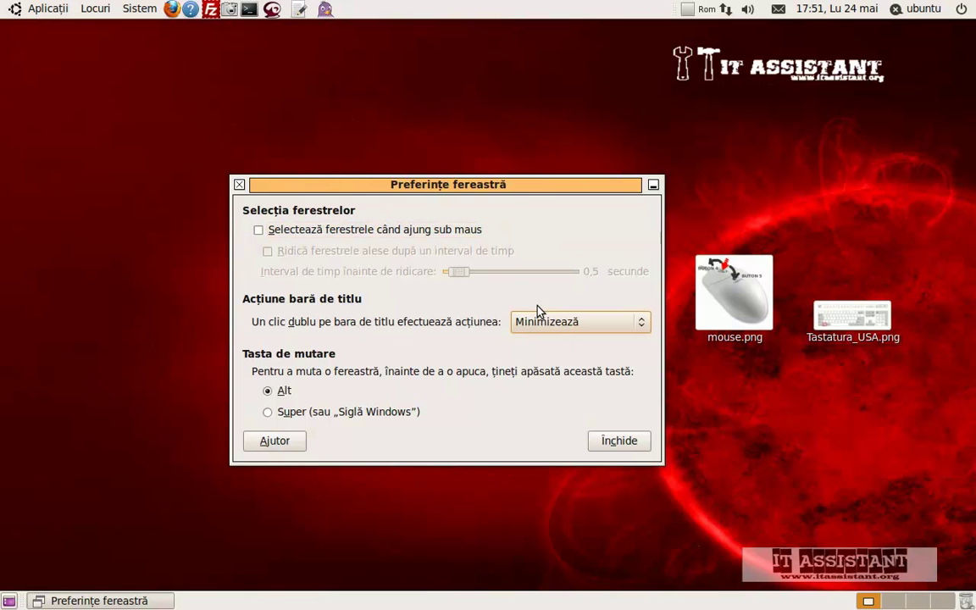
double_click(471, 181)
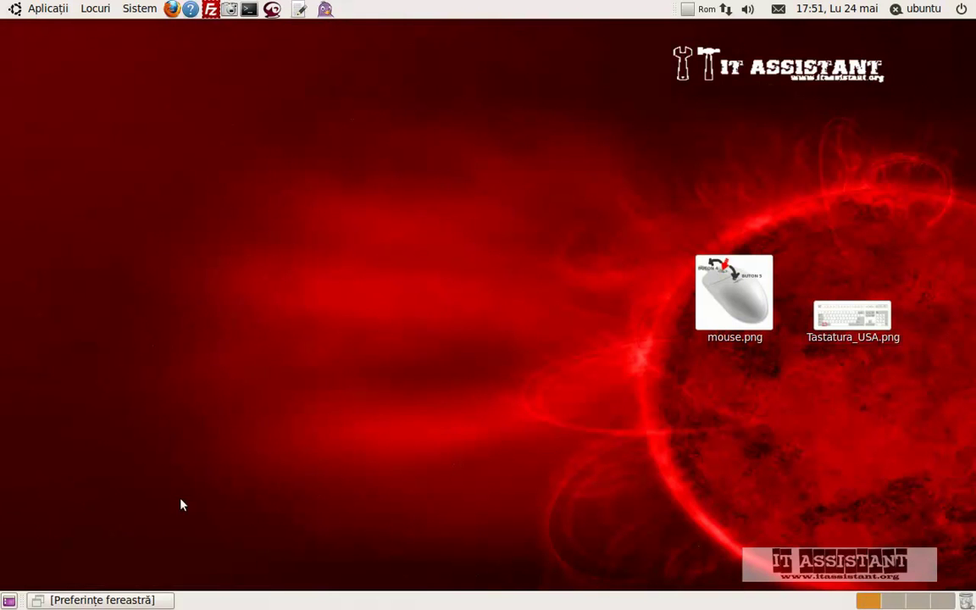
left_click(140, 600)
Step: Set the title-bar double-click action to Înfășoară, try rolling the preferences window up and down, and close it
left_click(559, 317)
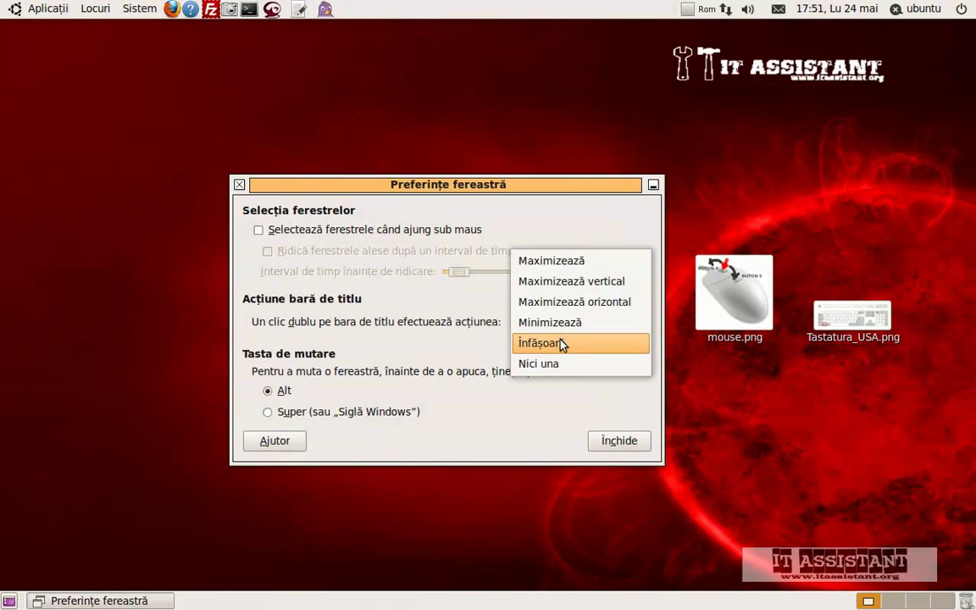
left_click(562, 343)
double_click(492, 190)
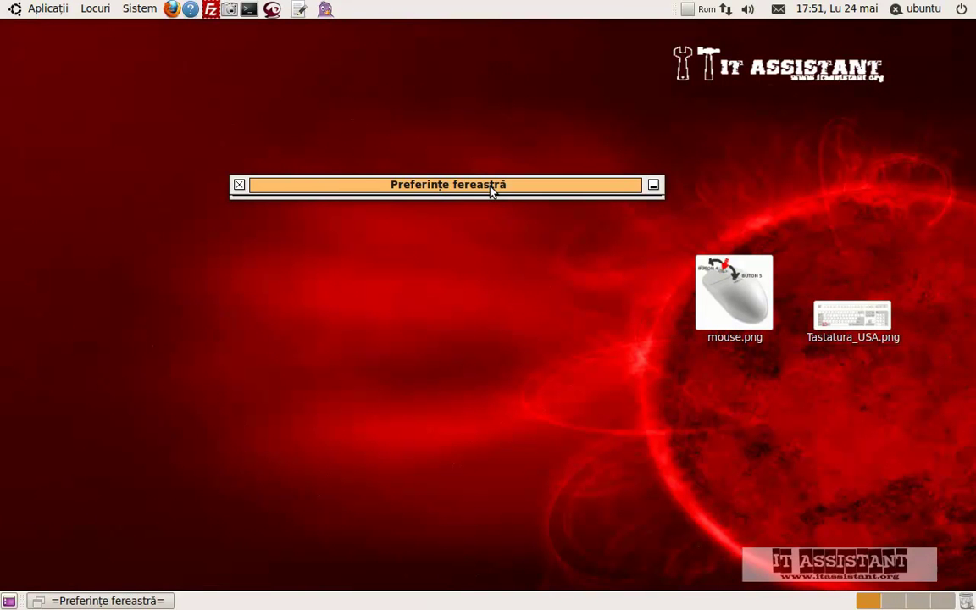
double_click(491, 188)
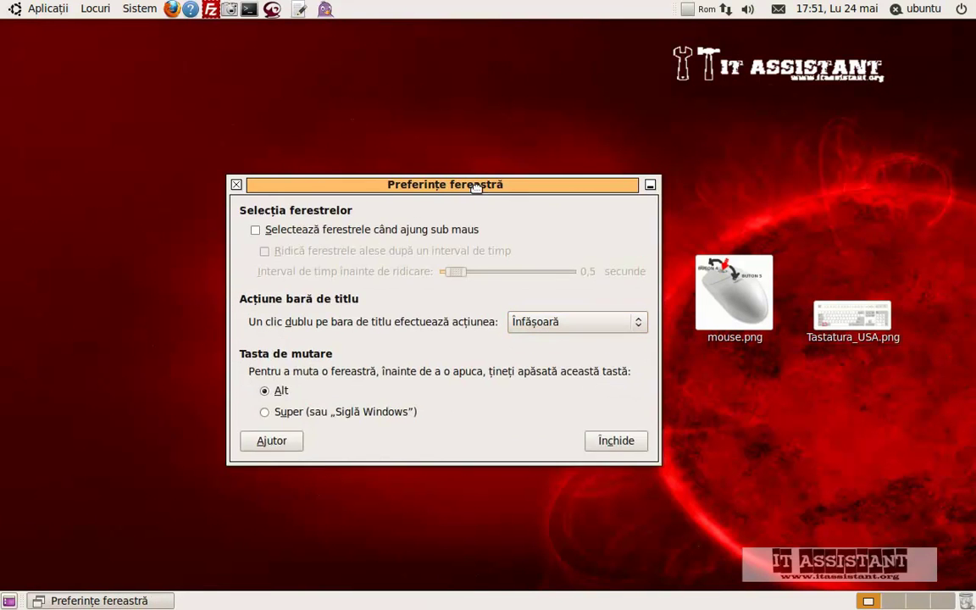
left_click_drag(491, 188, 319, 74)
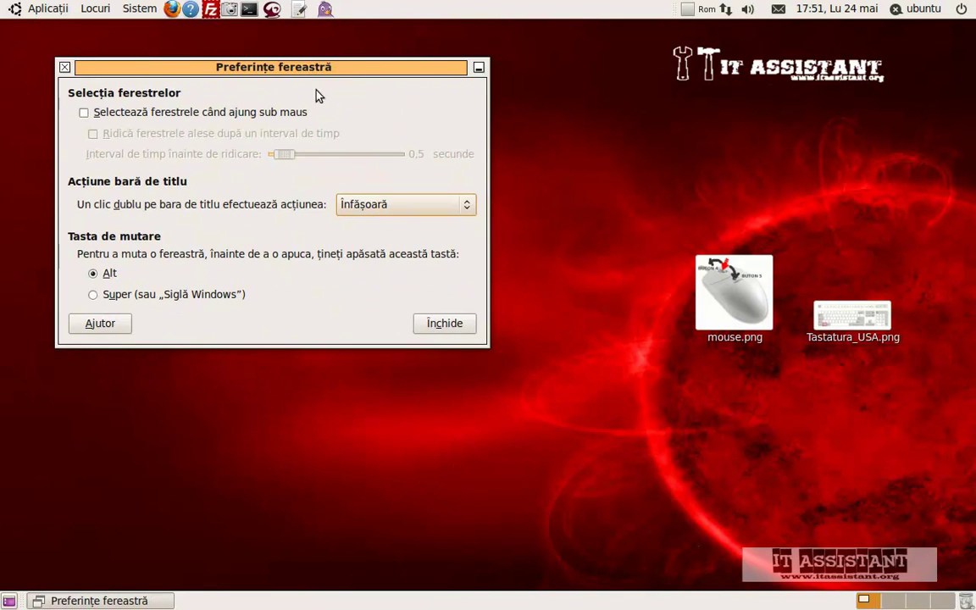
left_click(449, 328)
Step: Open CompizConfig Settings Manager and show the Desktop-based Viewport Switching settings of the Viewport Switcher plugin
left_click(135, 10)
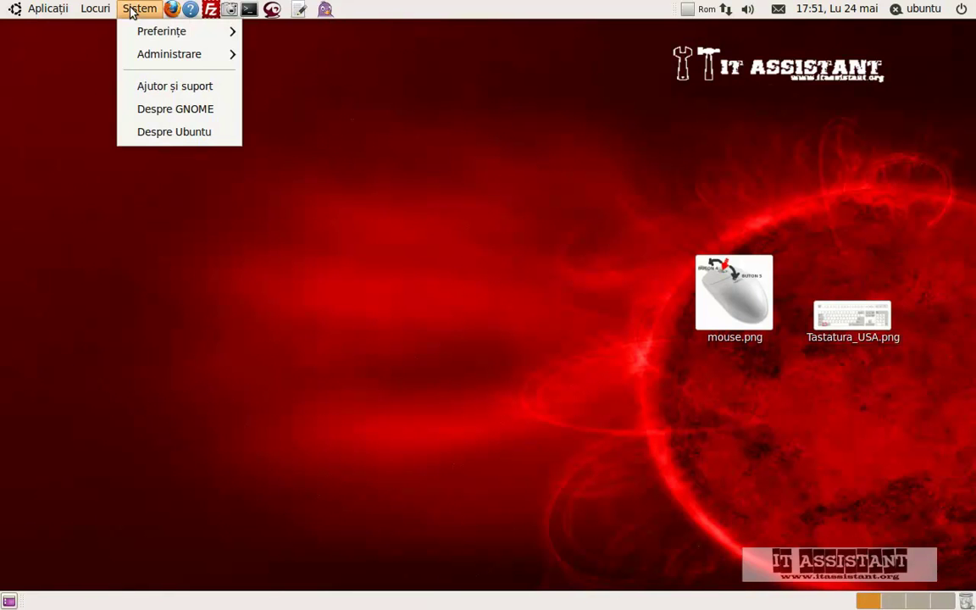
mouse_move(135, 38)
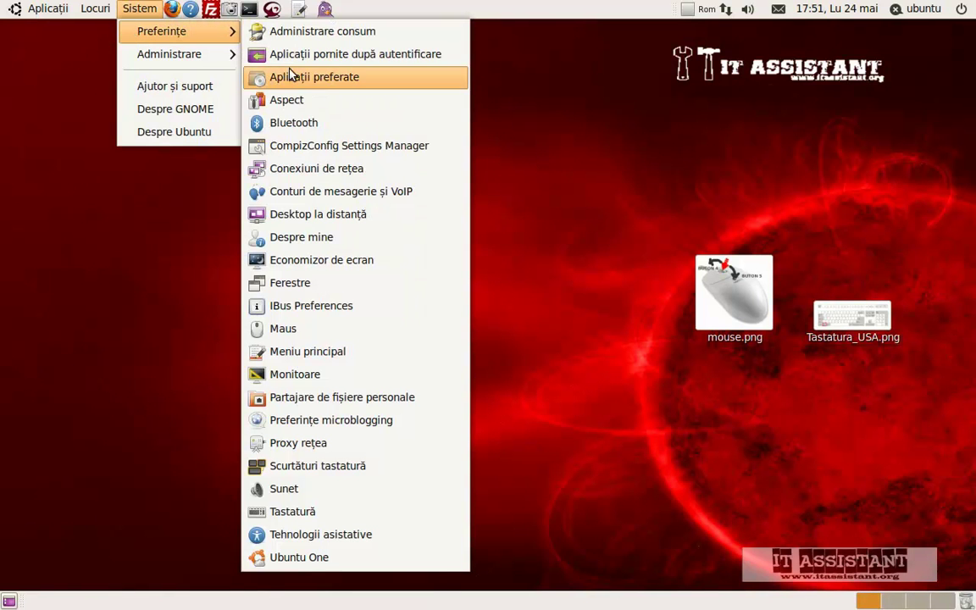
left_click(303, 152)
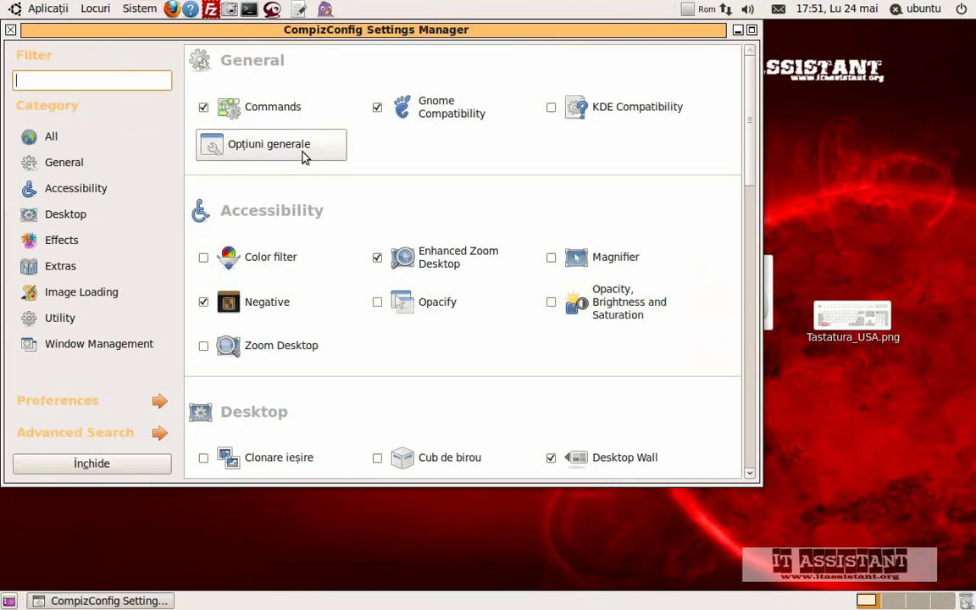
left_click_drag(756, 120, 895, 201)
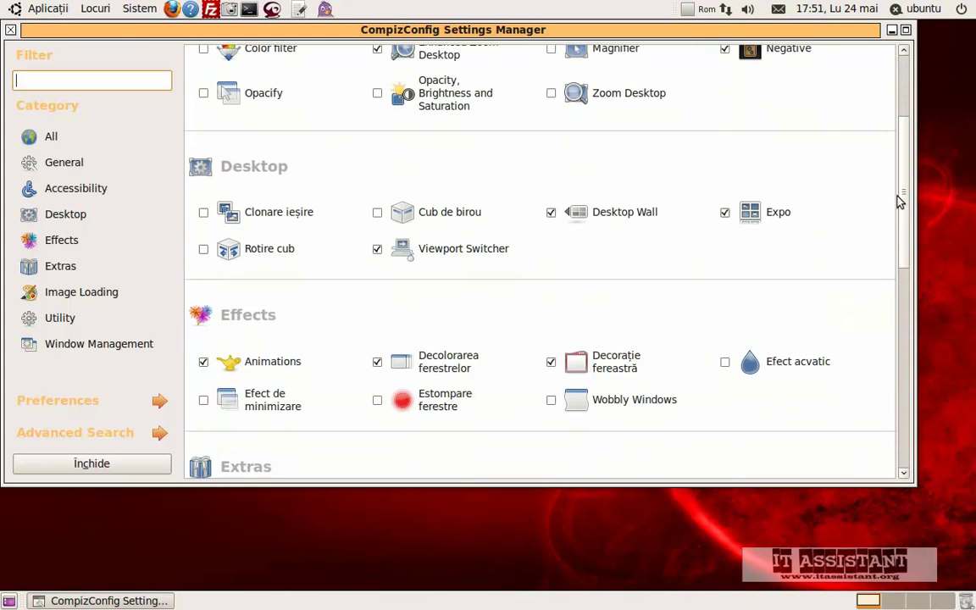
left_click(472, 261)
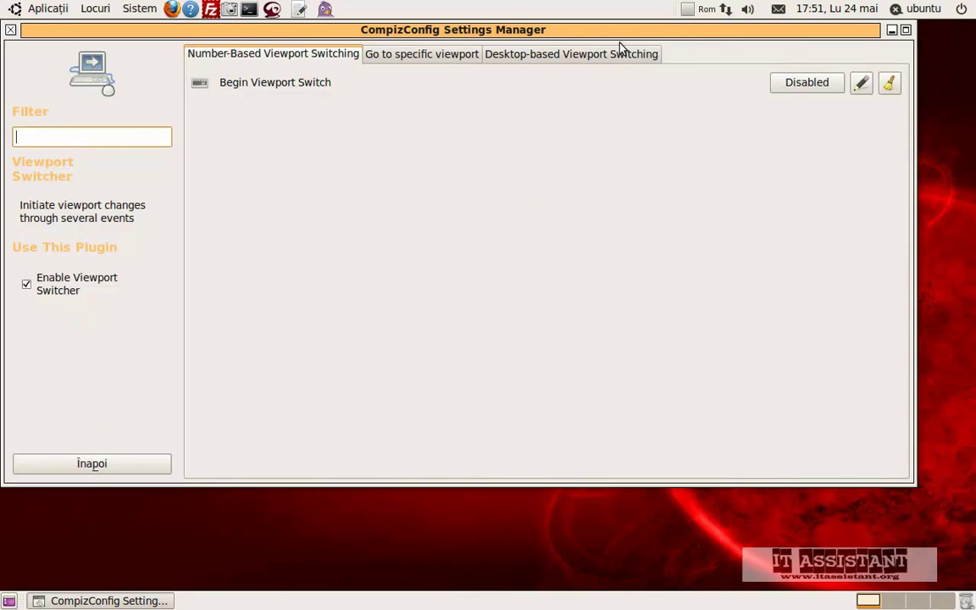
left_click(598, 57)
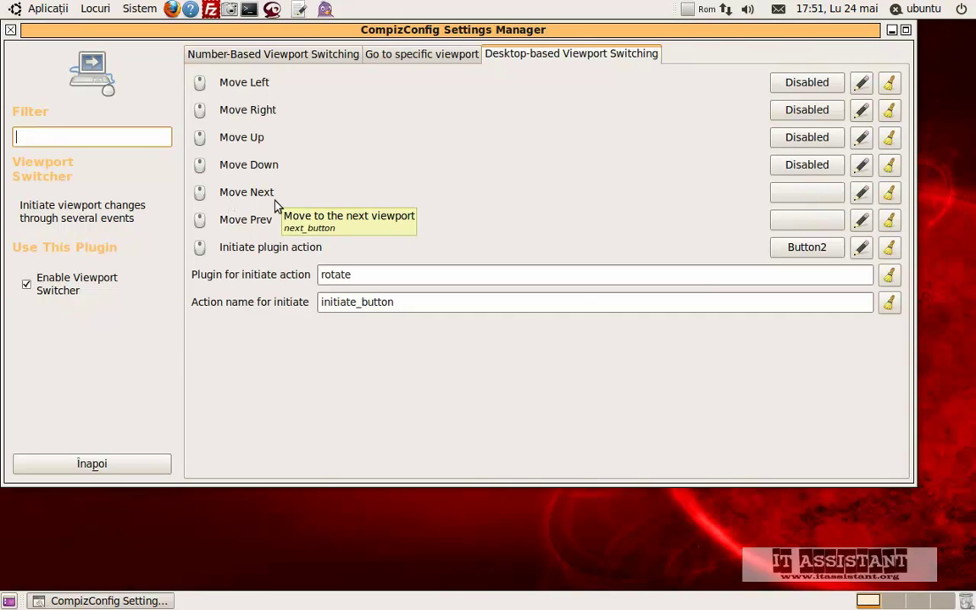
Step: Assign Button4 to Move Next and Button5 to Move Prev for desktop-based viewport switching, keeping both enabled without modifier keys
left_click(807, 194)
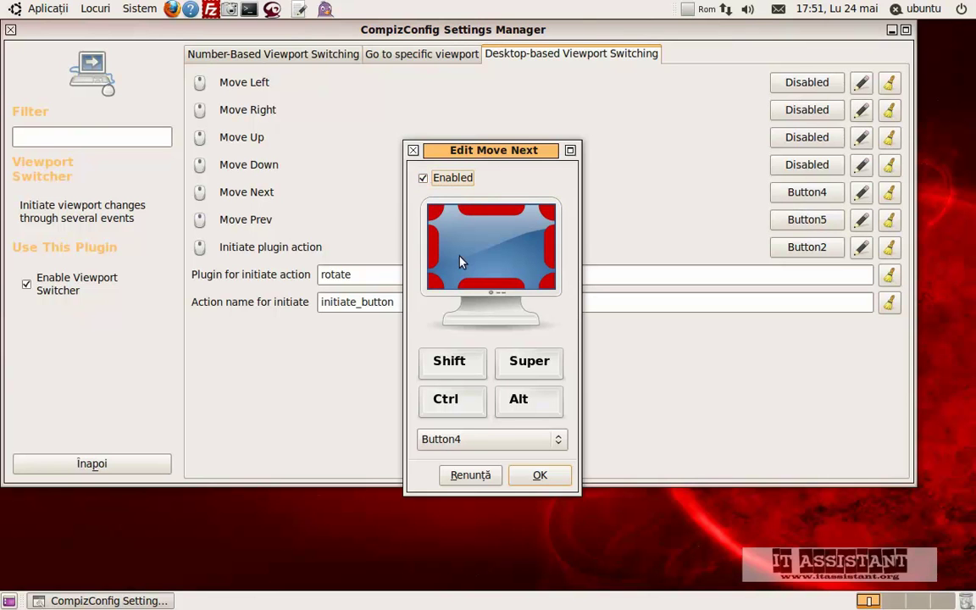
left_click(512, 441)
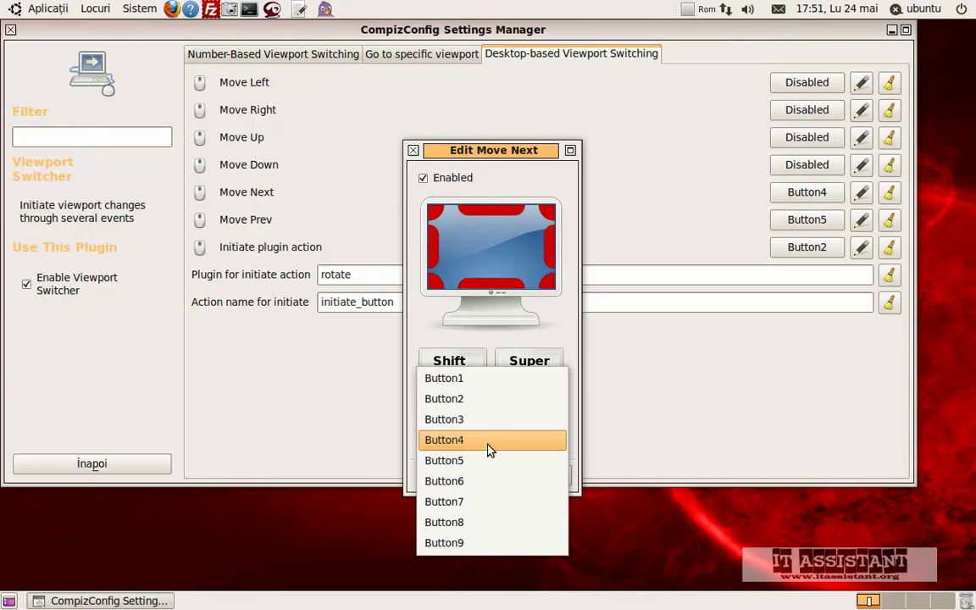
left_click(490, 449)
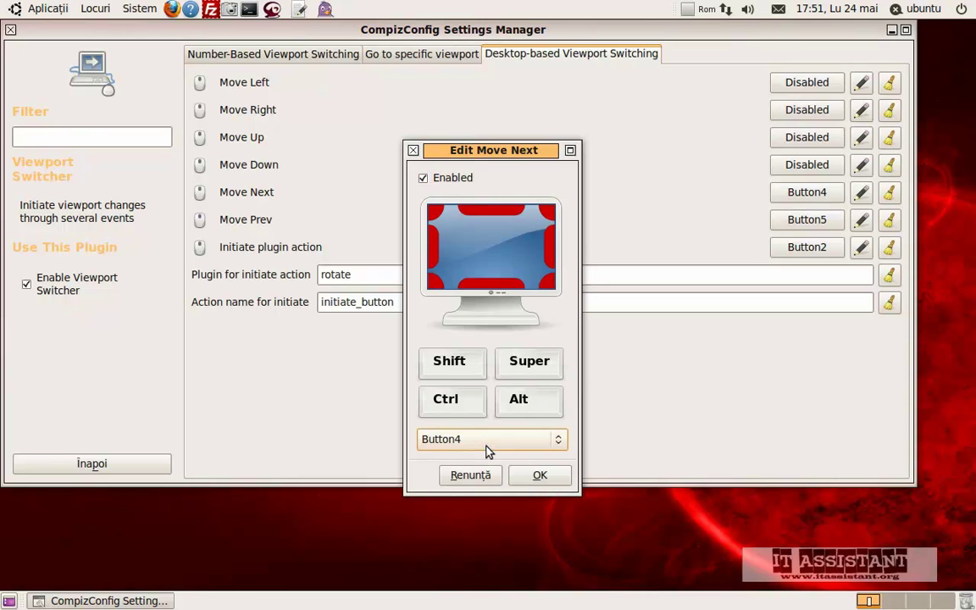
left_click(535, 475)
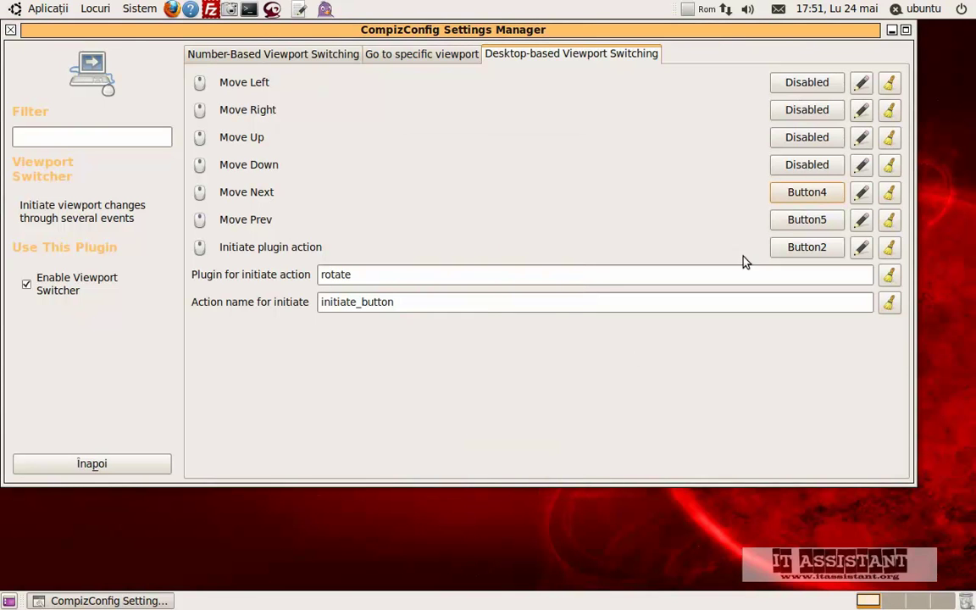
left_click(787, 222)
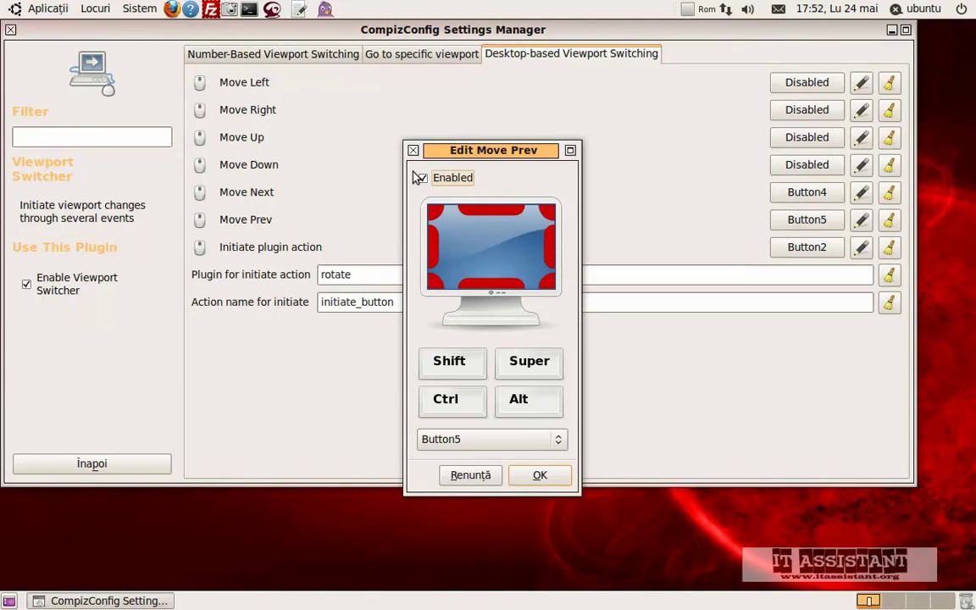
left_click(557, 477)
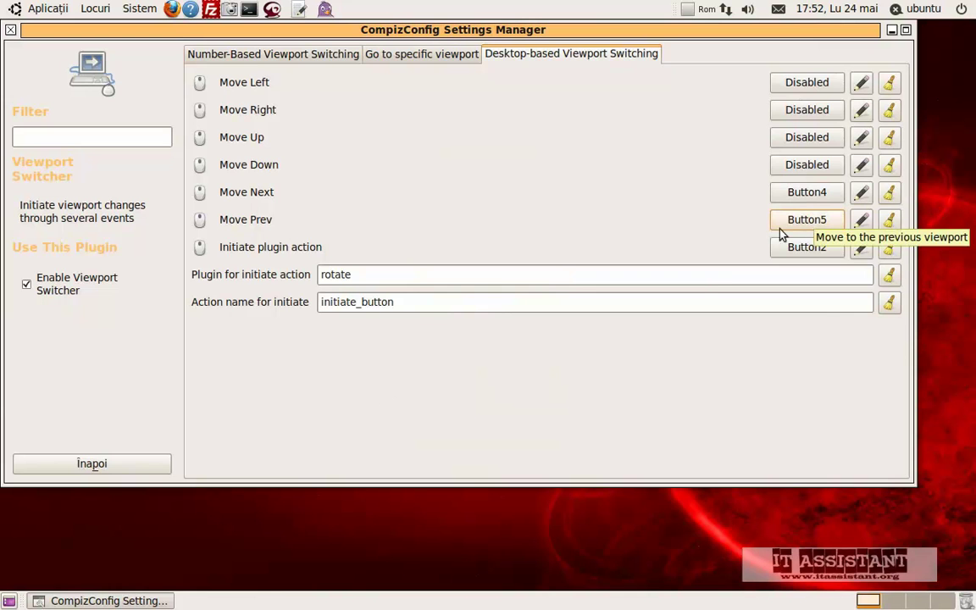
Step: Minimize the settings manager and open mouse.png from the desktop to examine which wheel directions correspond to buttons 4 and 5
left_click(119, 600)
double_click(757, 293)
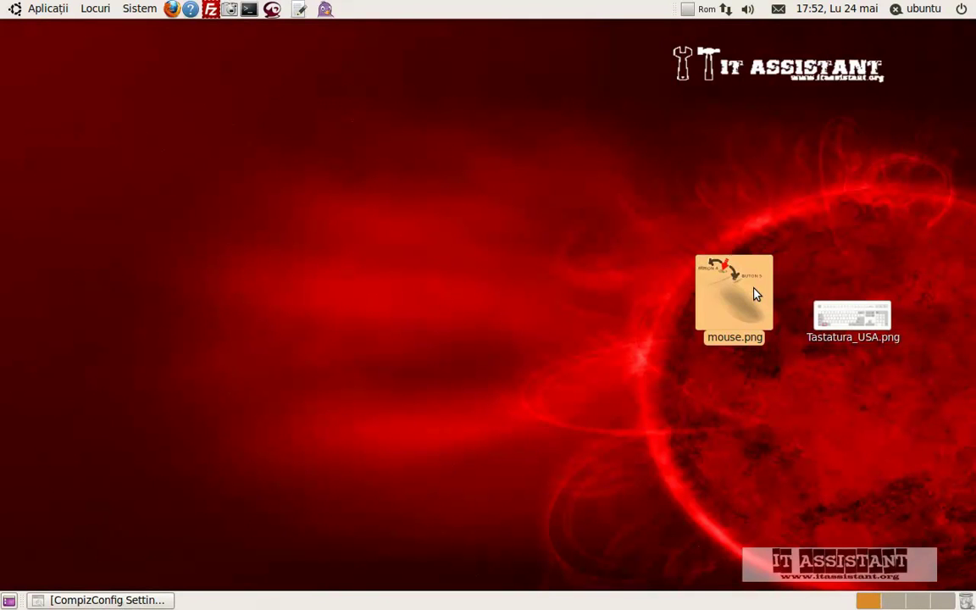
left_click_drag(421, 161, 439, 151)
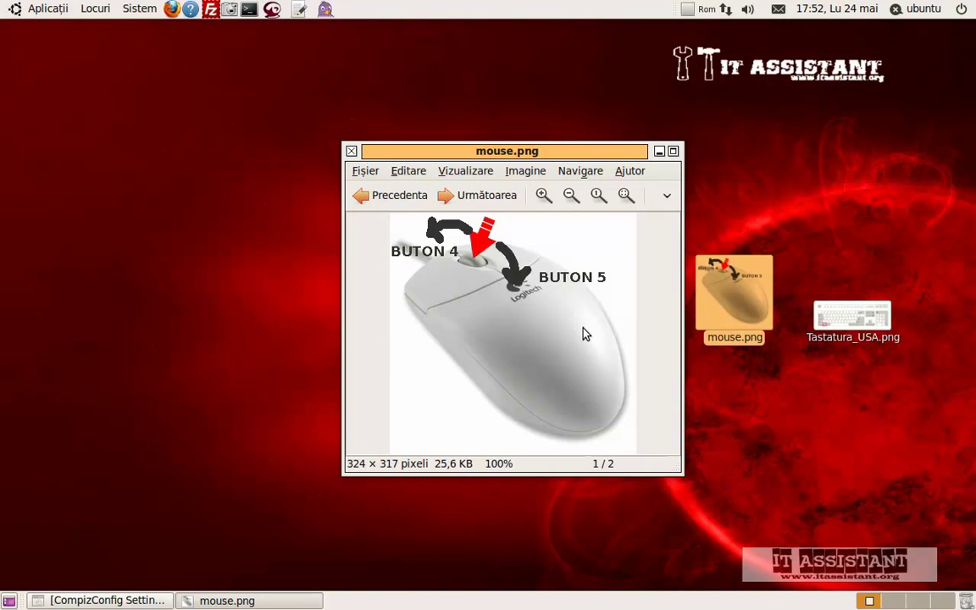
left_click_drag(499, 149, 496, 140)
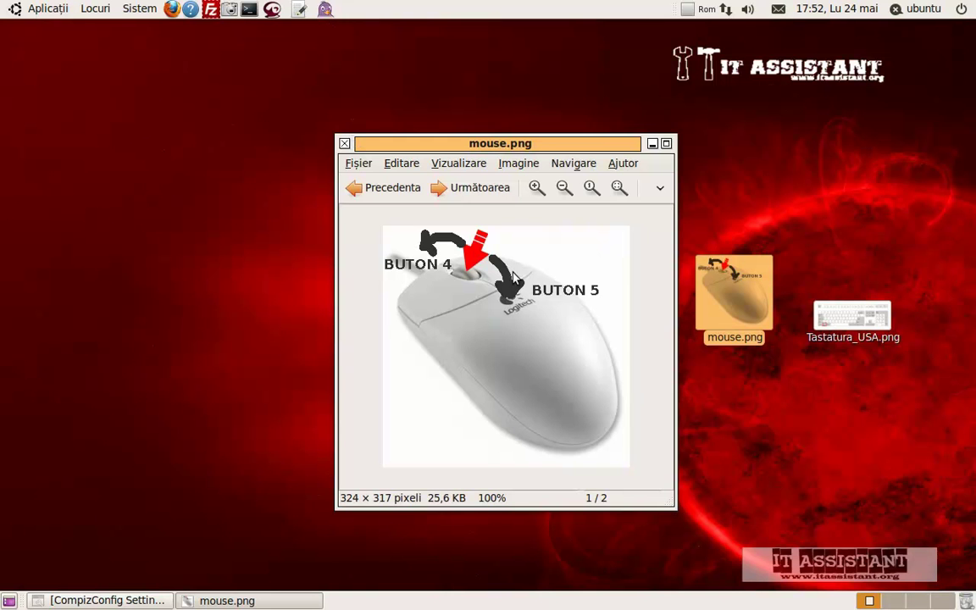
scroll(502, 290, "up", 7)
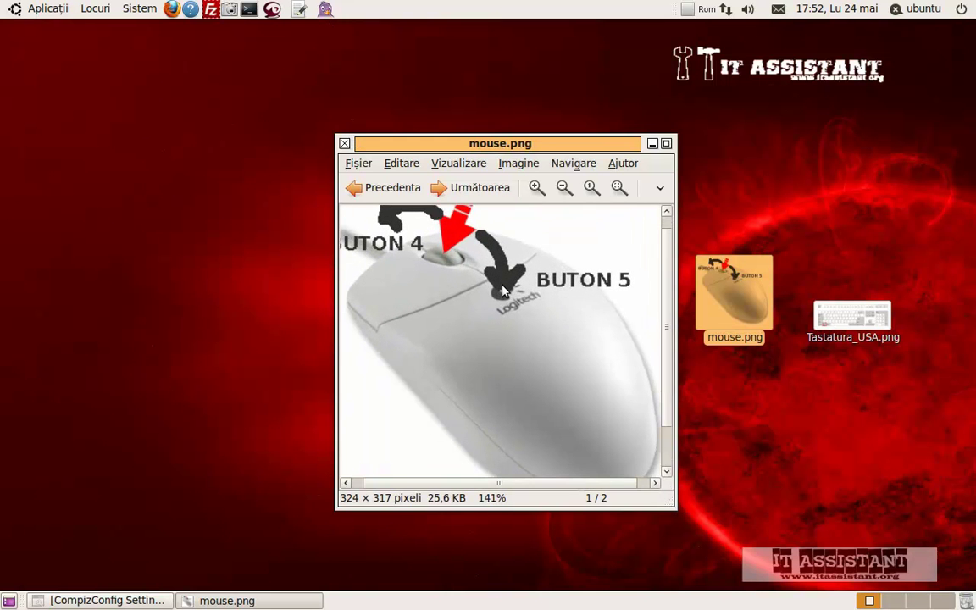
scroll(503, 290, "down", 3)
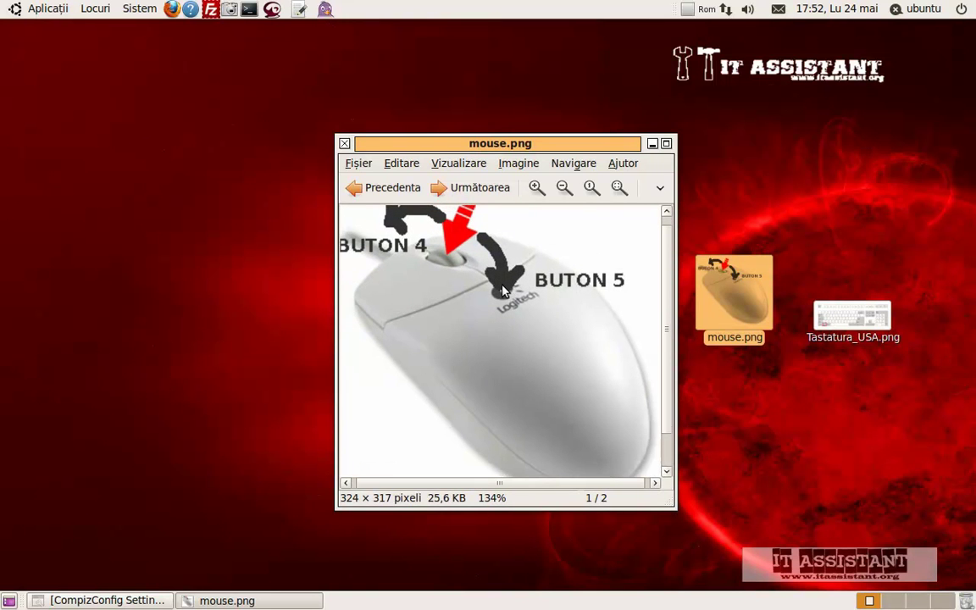
scroll(502, 291, "down", 3)
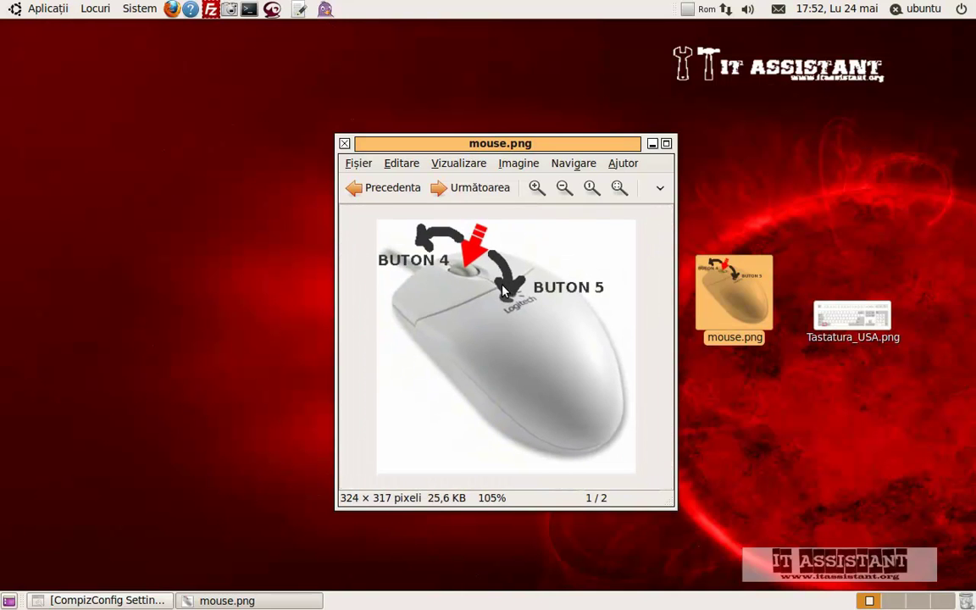
Step: Close mouse.png, return to the settings manager's plugin list and open the Captură de ecran plugin settings
left_click(344, 143)
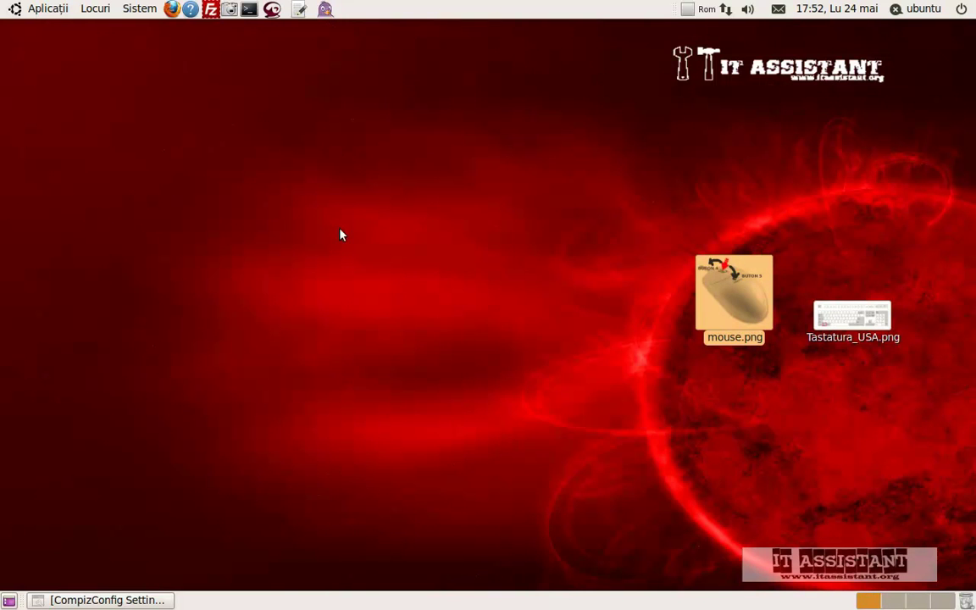
left_click(126, 600)
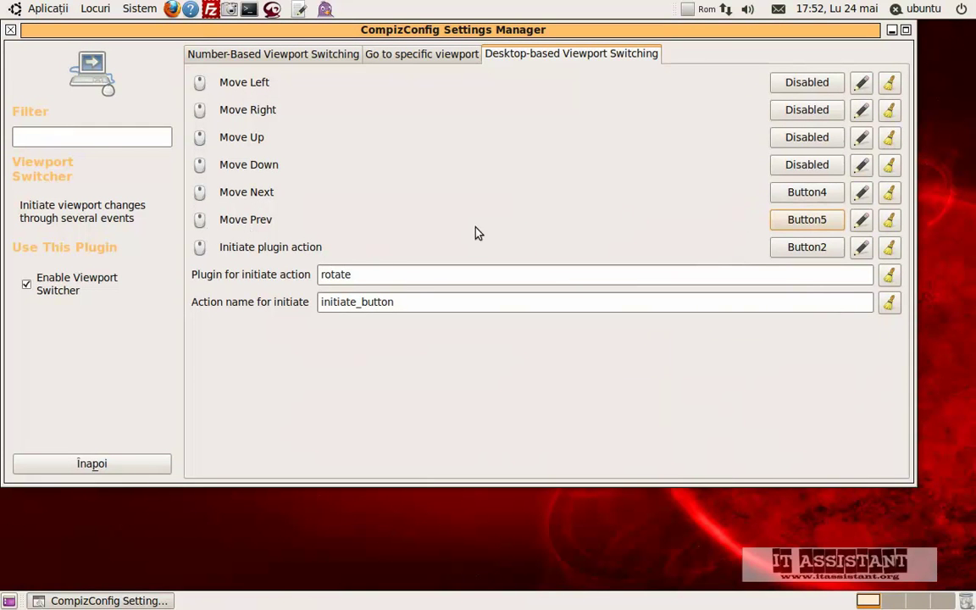
left_click(96, 465)
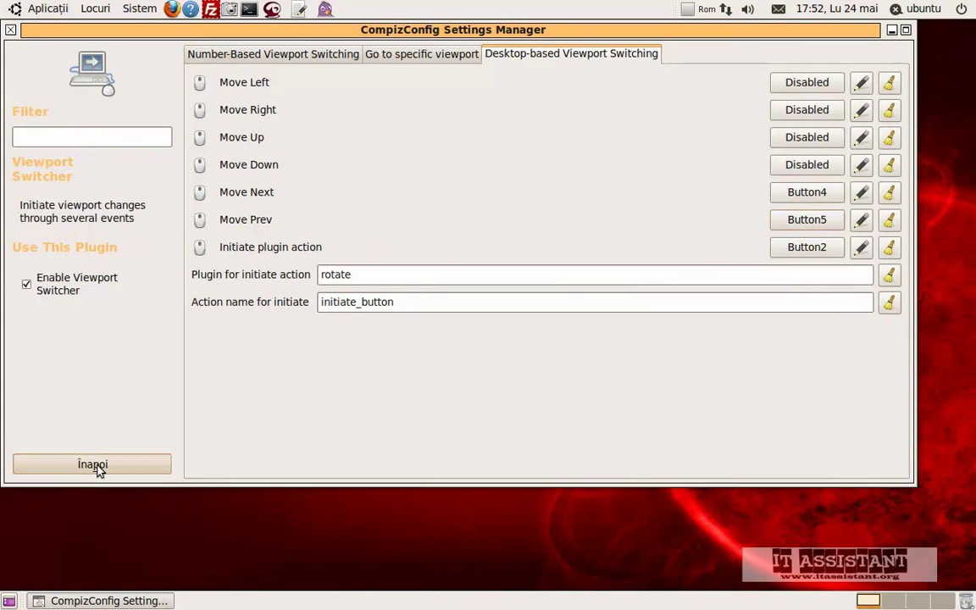
left_click_drag(908, 255, 912, 358)
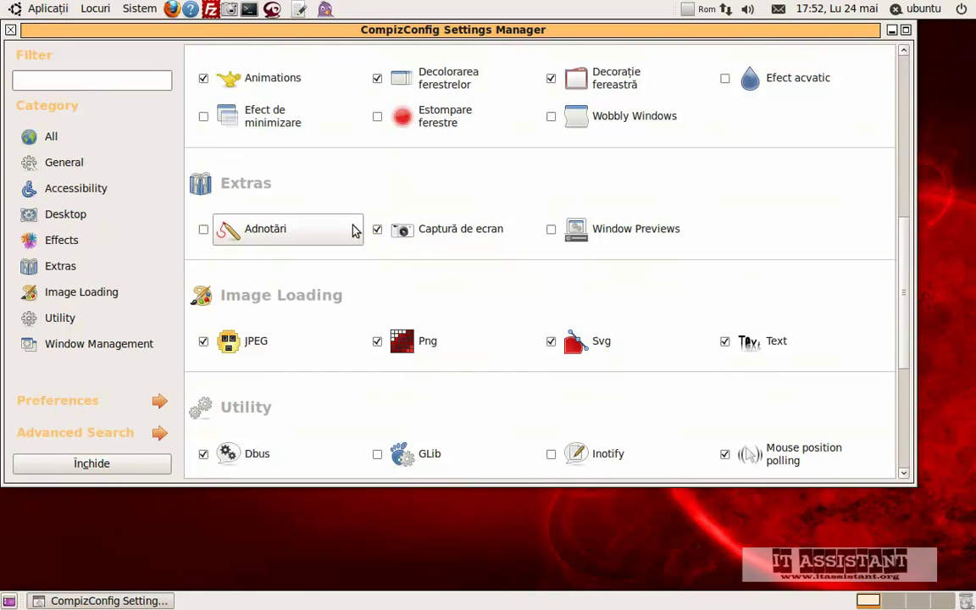
left_click(432, 236)
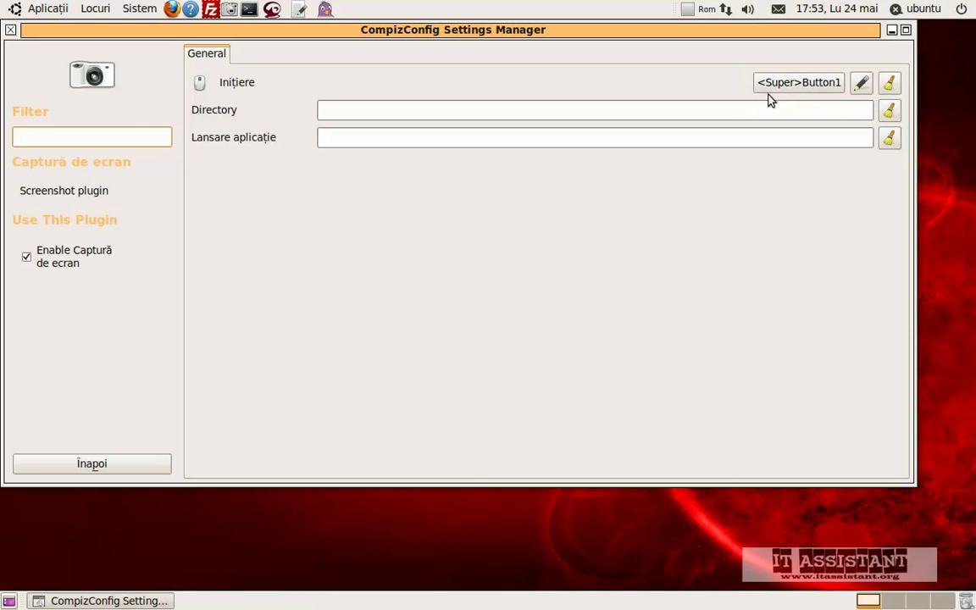
Step: Minimize the settings manager, open Tastatura_USA.png from the desktop to examine where the Super key is, and close the image
left_click(74, 603)
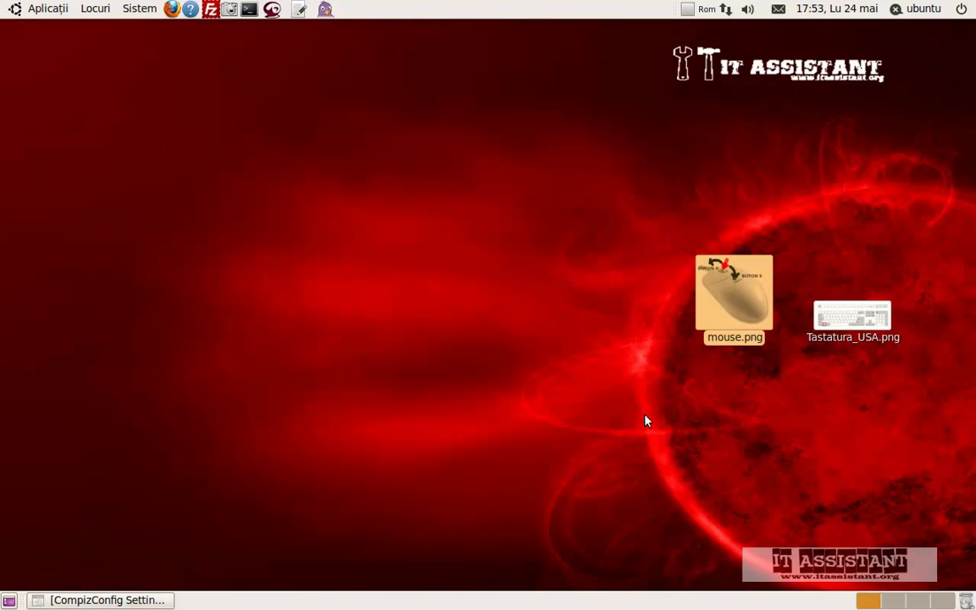
double_click(860, 328)
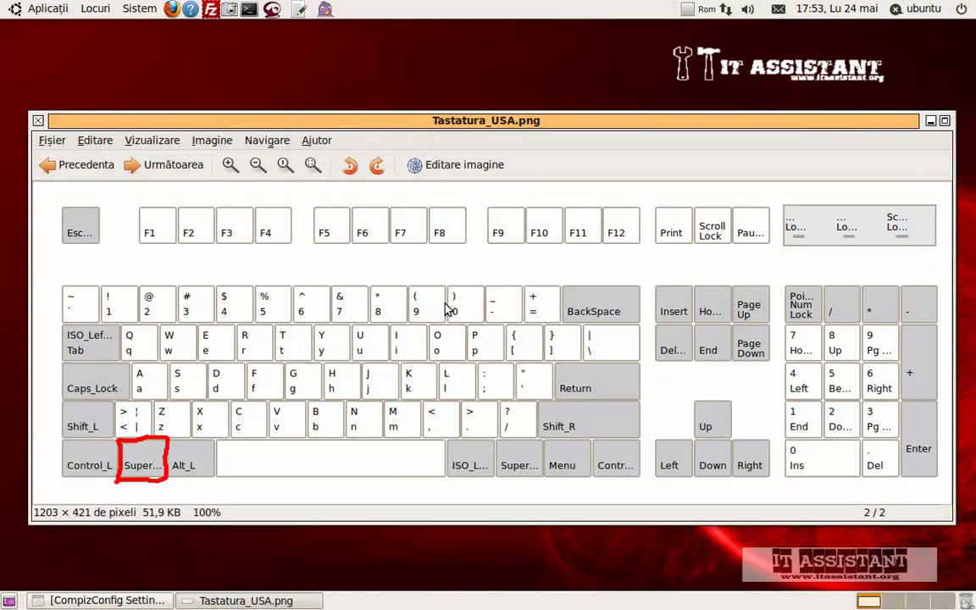
left_click_drag(418, 124, 420, 81)
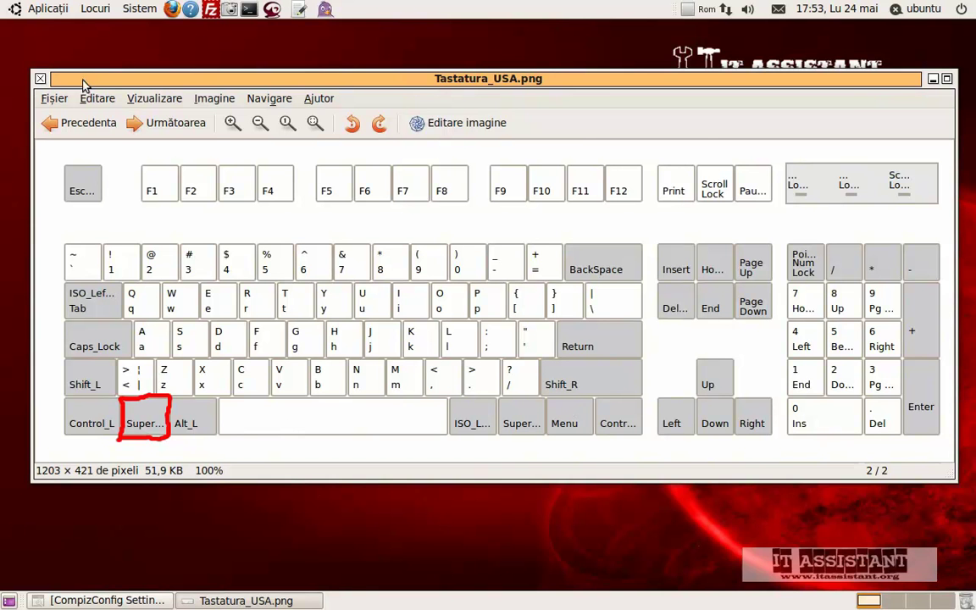
left_click_drag(76, 79, 71, 32)
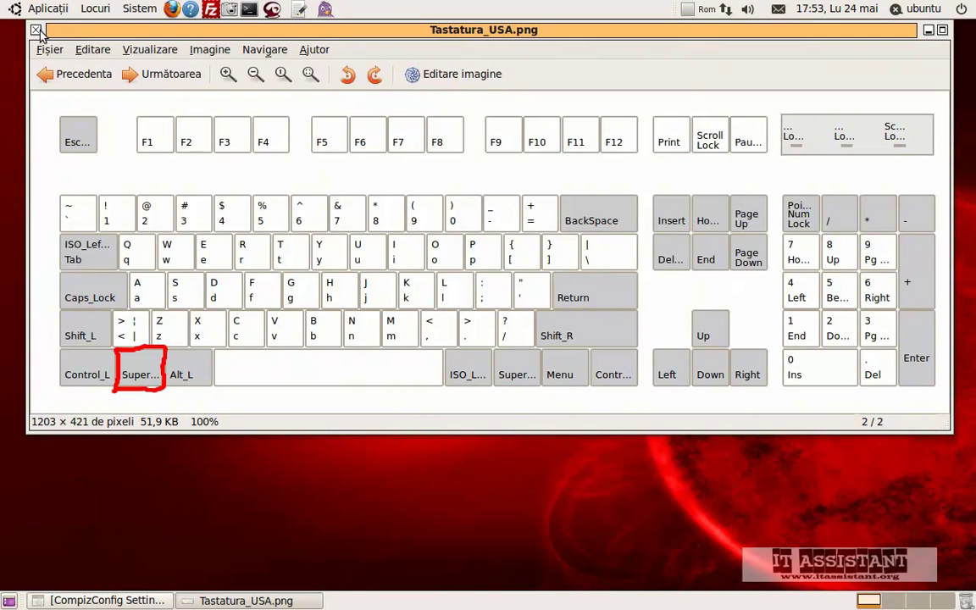
left_click(36, 31)
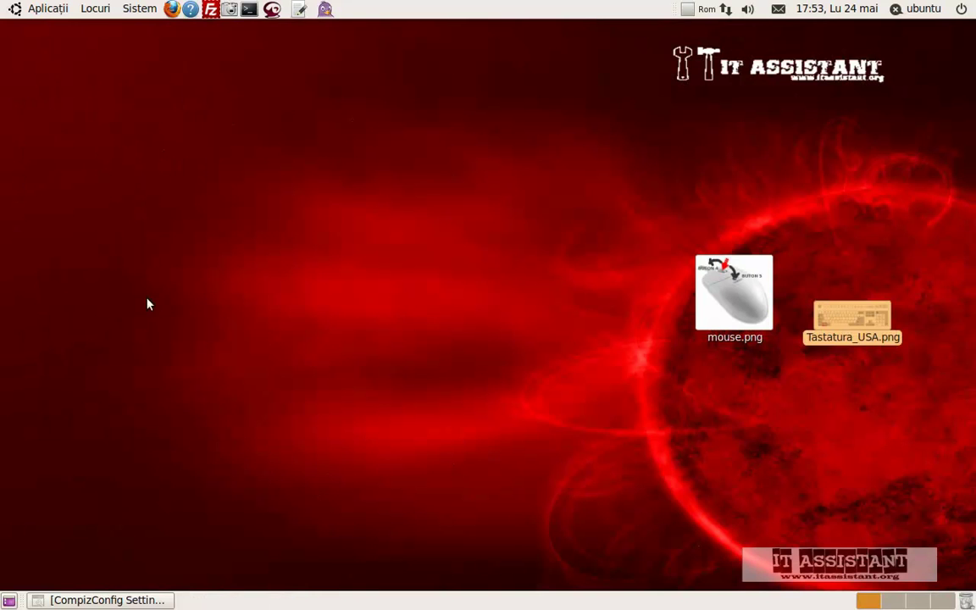
Step: Return to the plugin list, open the Application Switcher bindings and enlarge the window until all bindings fit
left_click(100, 600)
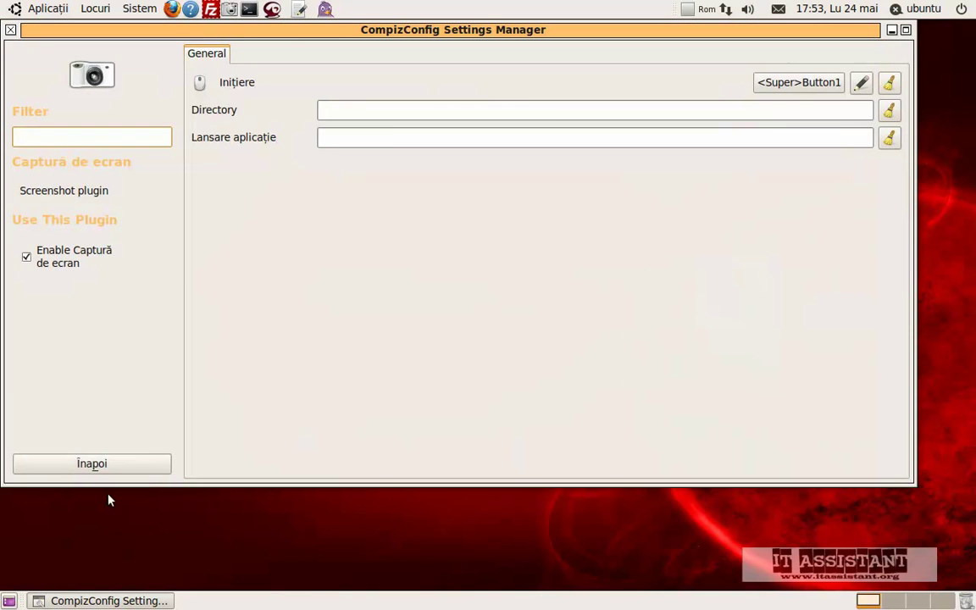
left_click(88, 468)
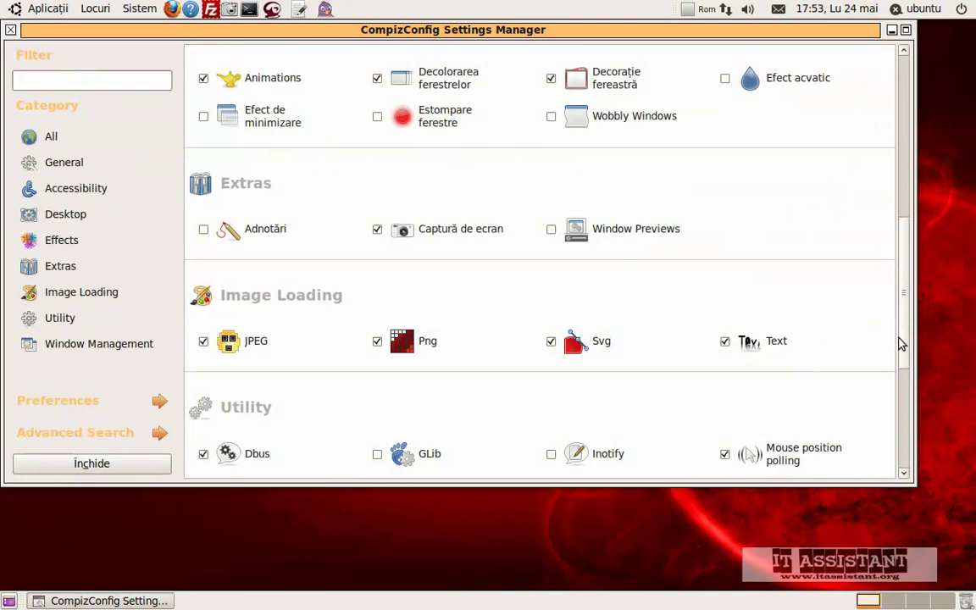
left_click_drag(901, 343, 886, 464)
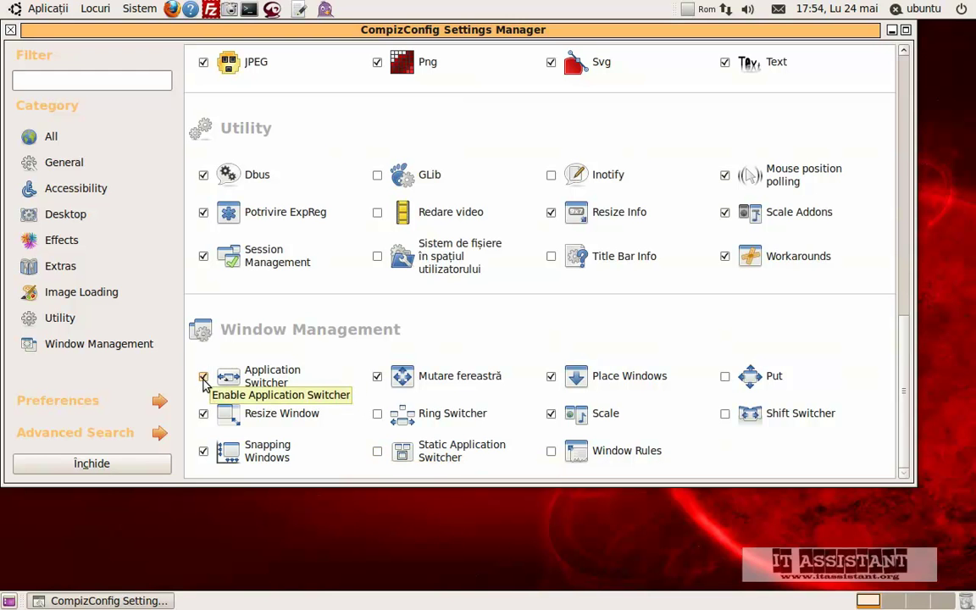
left_click(254, 378)
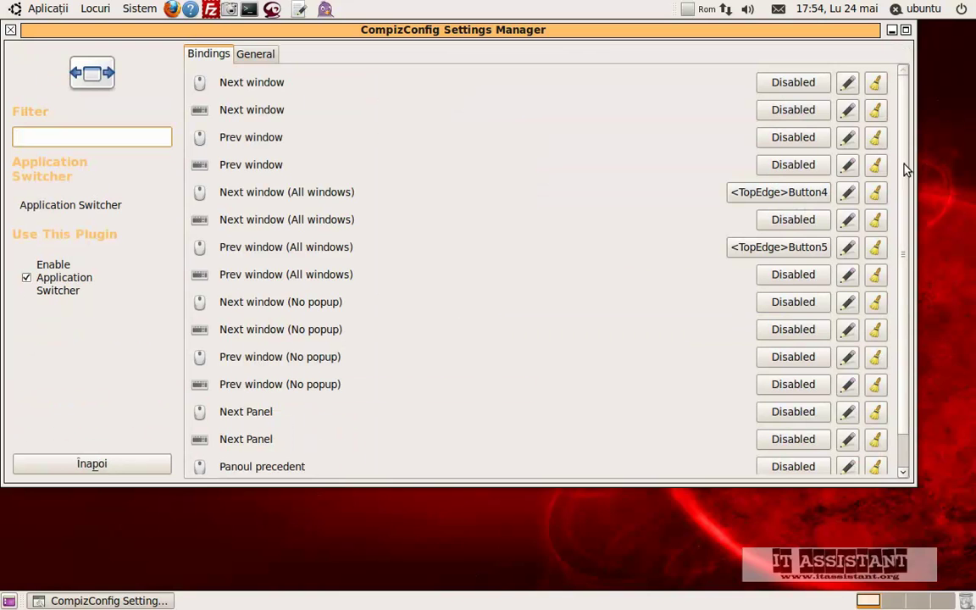
left_click_drag(893, 485, 889, 554)
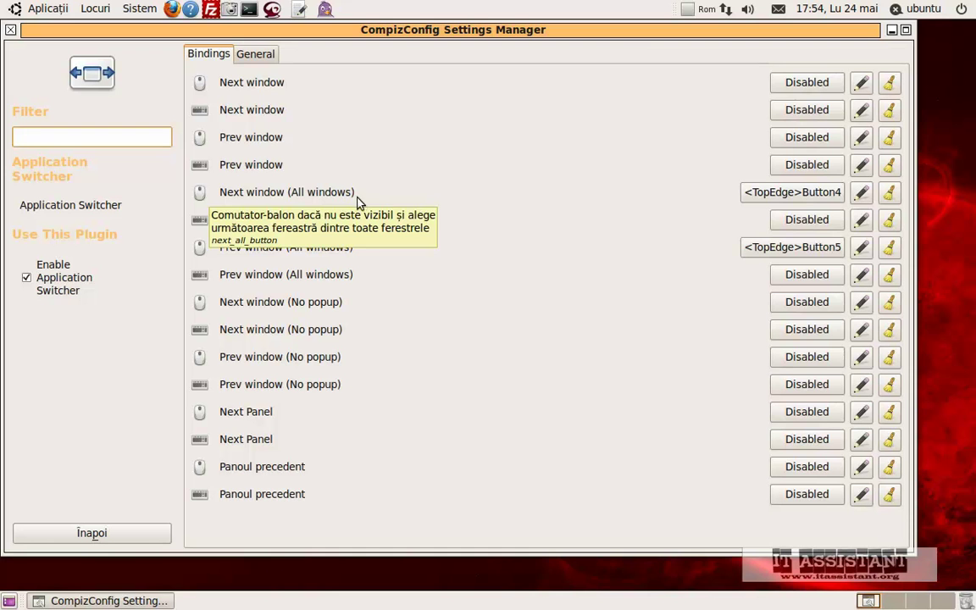
Step: Disable the mouse binding for Next window (All windows)
left_click(796, 192)
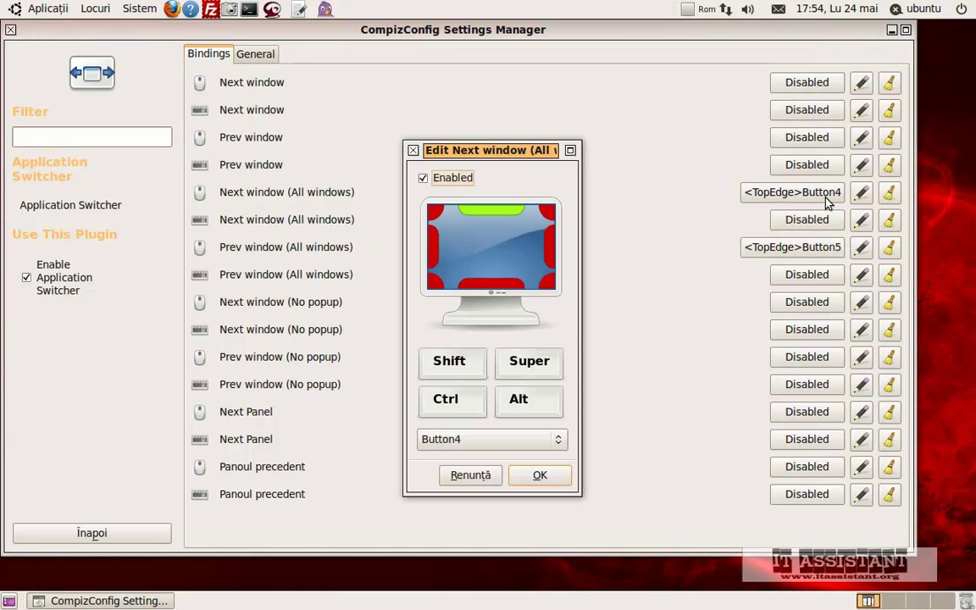
left_click(423, 178)
left_click(508, 342)
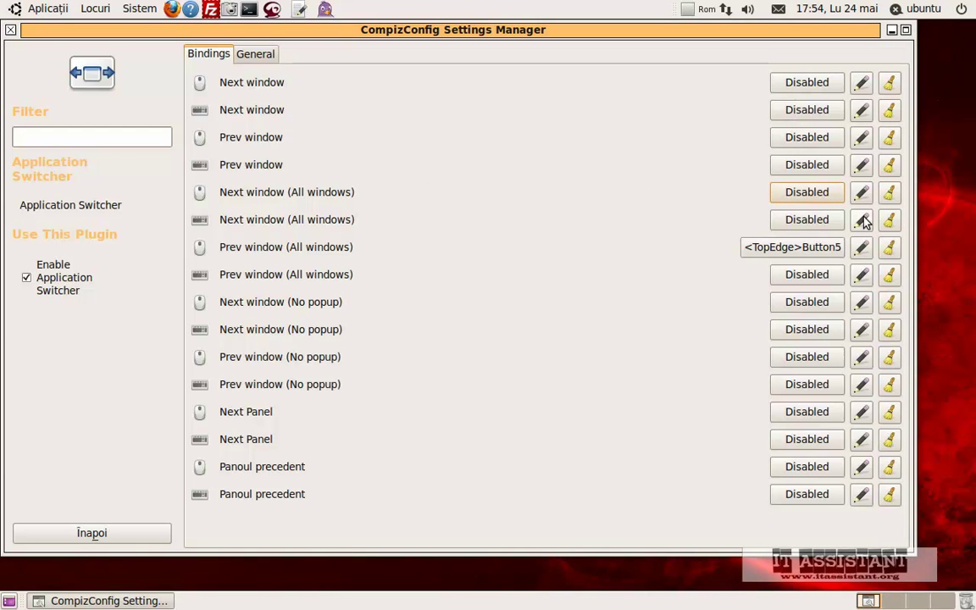
Step: Enable the mouse binding for Next window (All windows) with the screen's top edge and Button4, without modifier keys
left_click(815, 198)
left_click(464, 310)
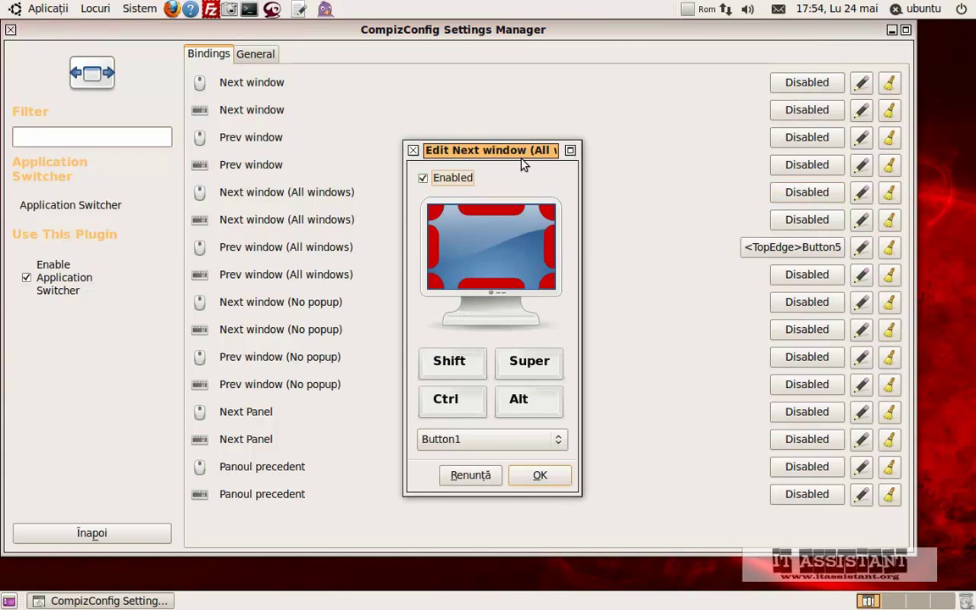
left_click_drag(518, 153, 519, 128)
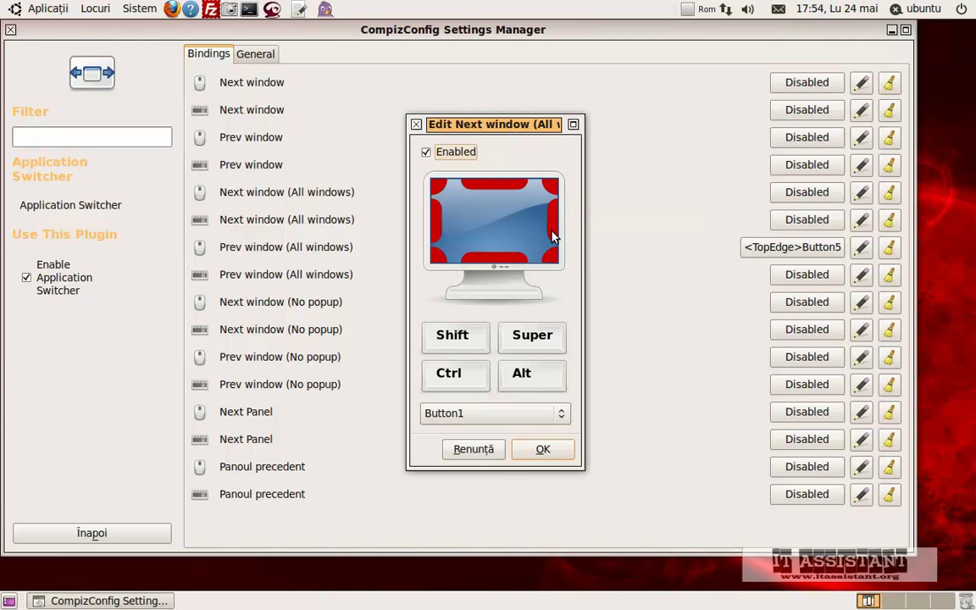
left_click(486, 186)
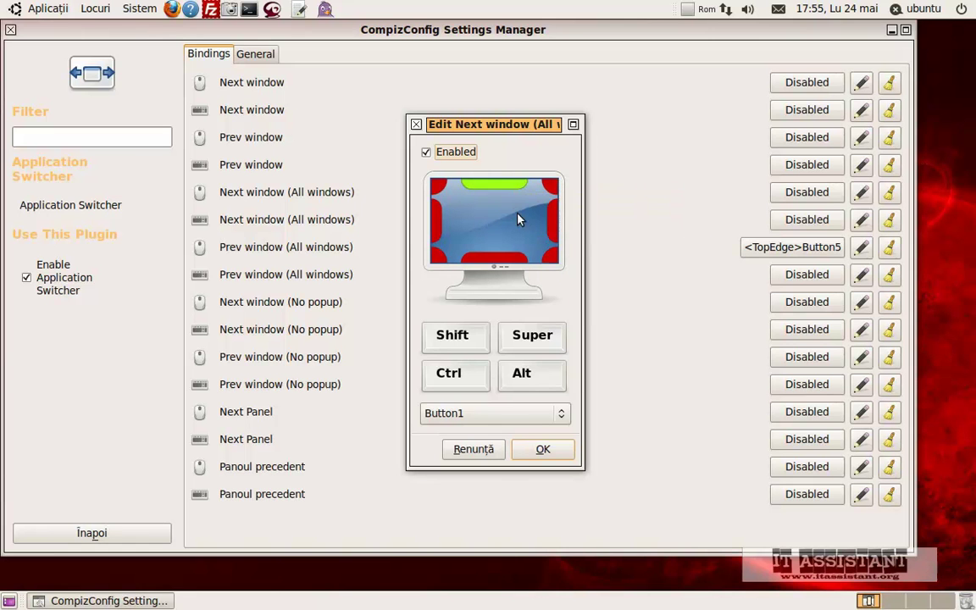
left_click(525, 413)
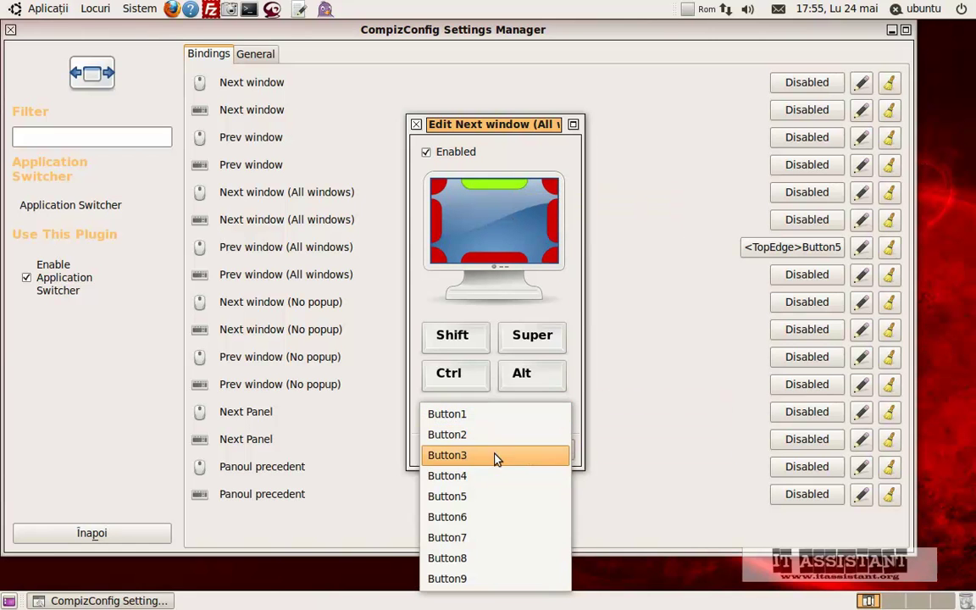
left_click(486, 479)
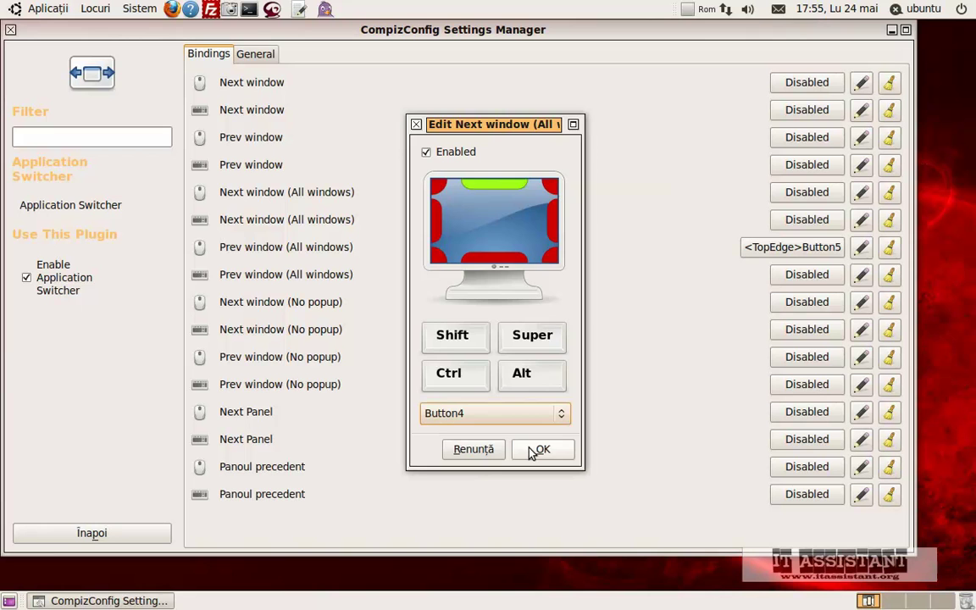
left_click(537, 450)
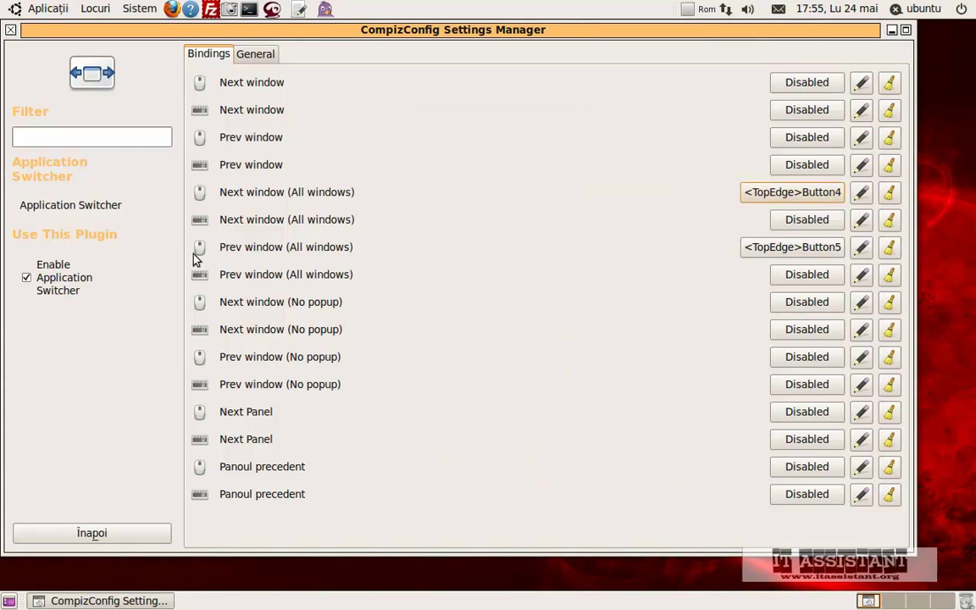
Step: Confirm the top edge with Button5 as the mouse binding for Prev window (All windows) and close the settings manager
left_click(792, 247)
left_click_drag(502, 156, 463, 142)
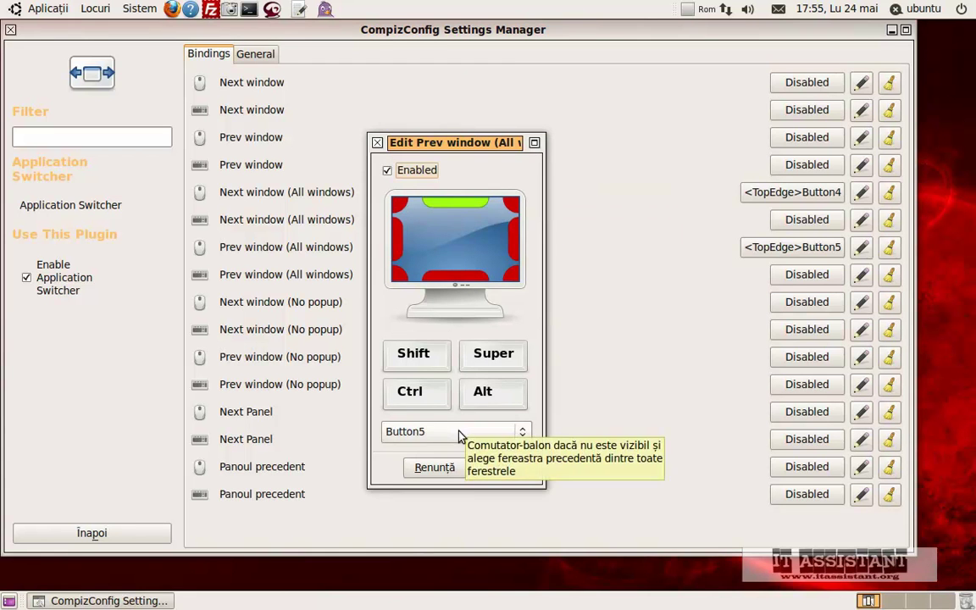
left_click(493, 468)
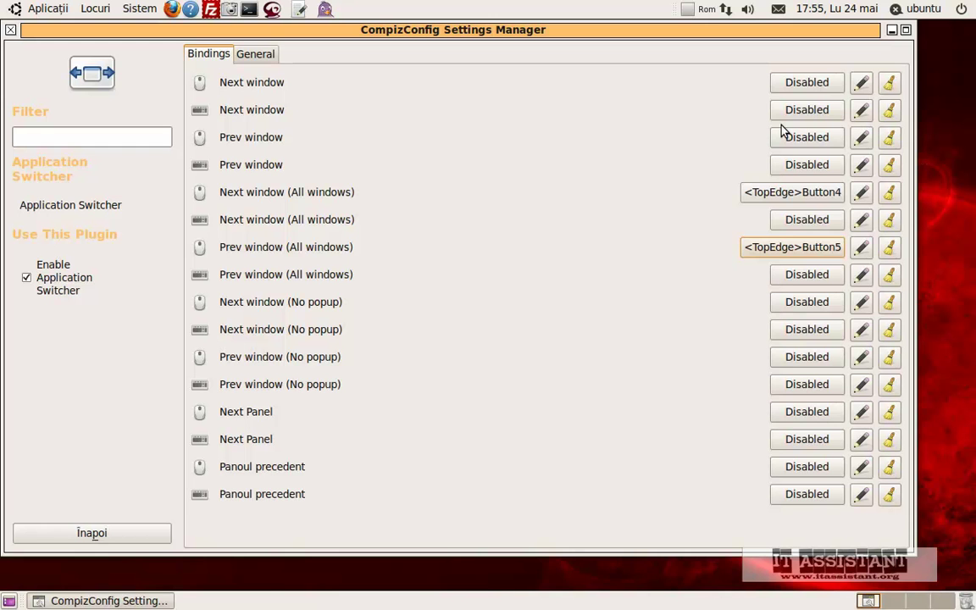
left_click(96, 527)
left_click(85, 532)
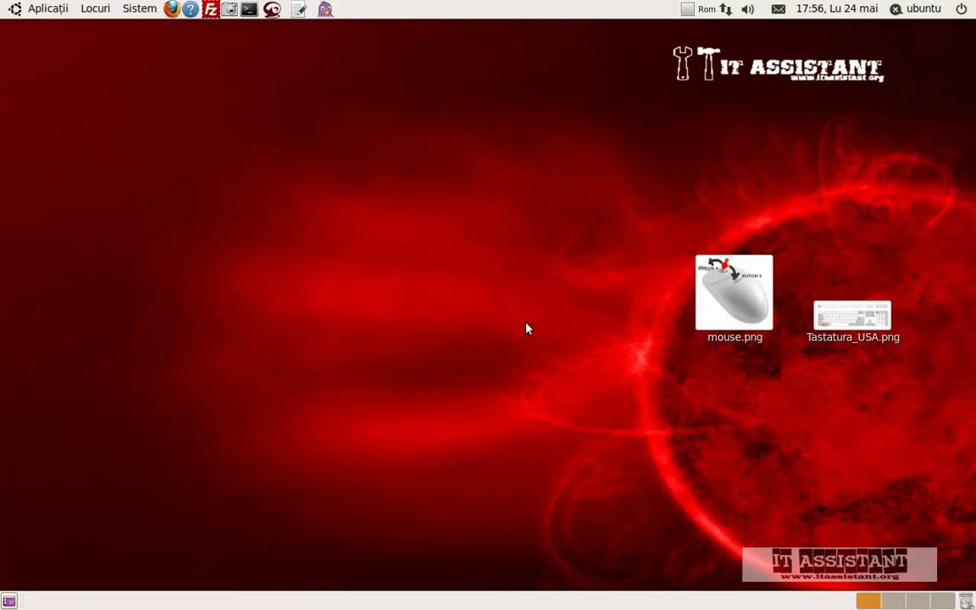
Step: Capture the desktop's upper-left area, about 689 × 423 pixels, with the Compiz screenshot function and view the saved image before closing it
left_click_drag(526, 323, 2, 3)
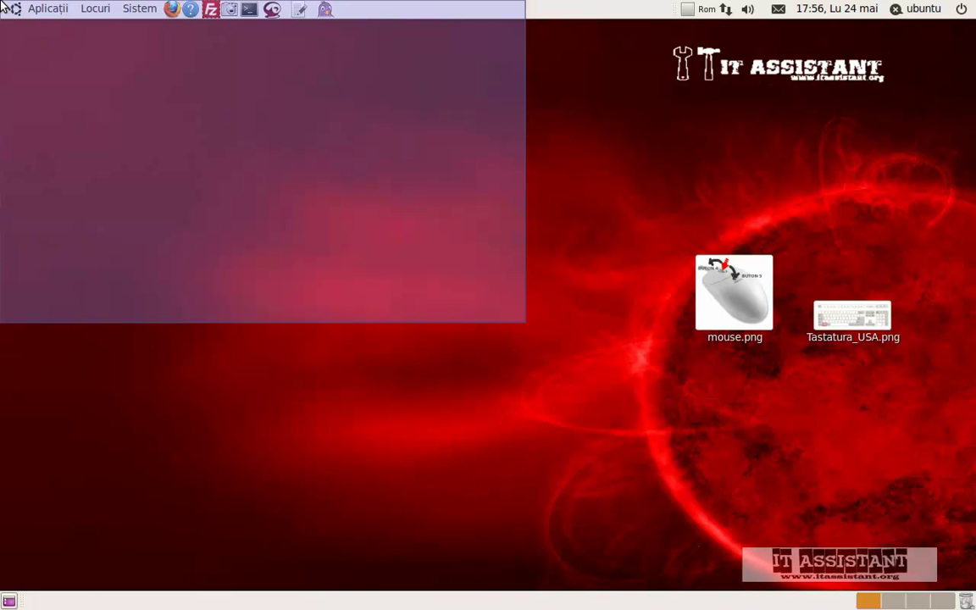
left_click_drag(2, 3, 2, 4)
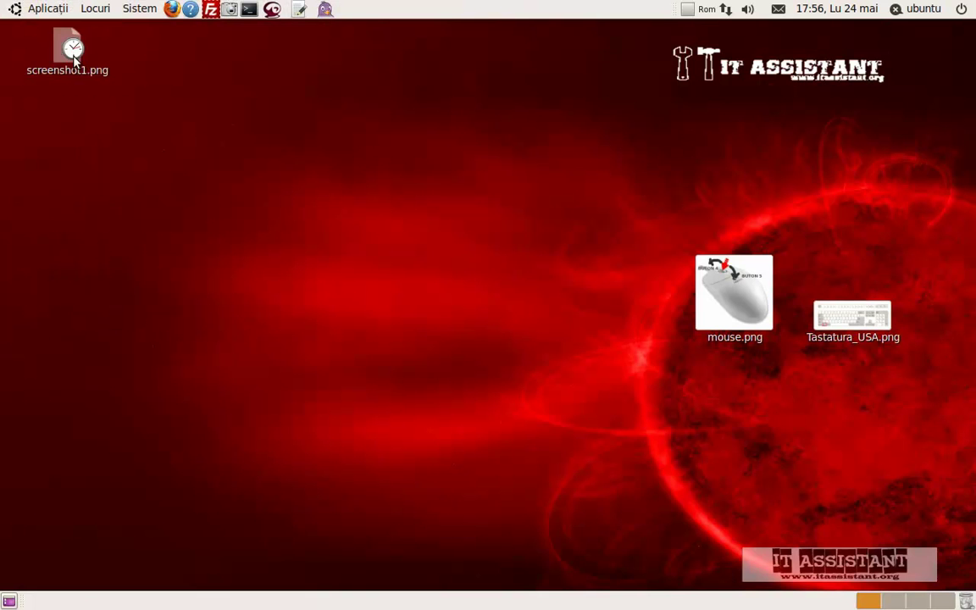
double_click(72, 59)
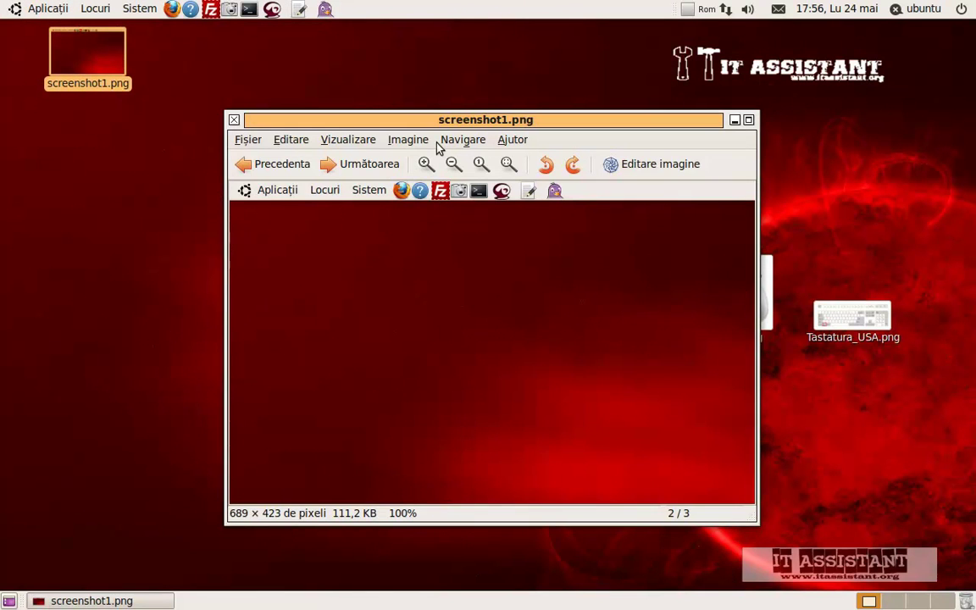
left_click_drag(407, 116, 417, 106)
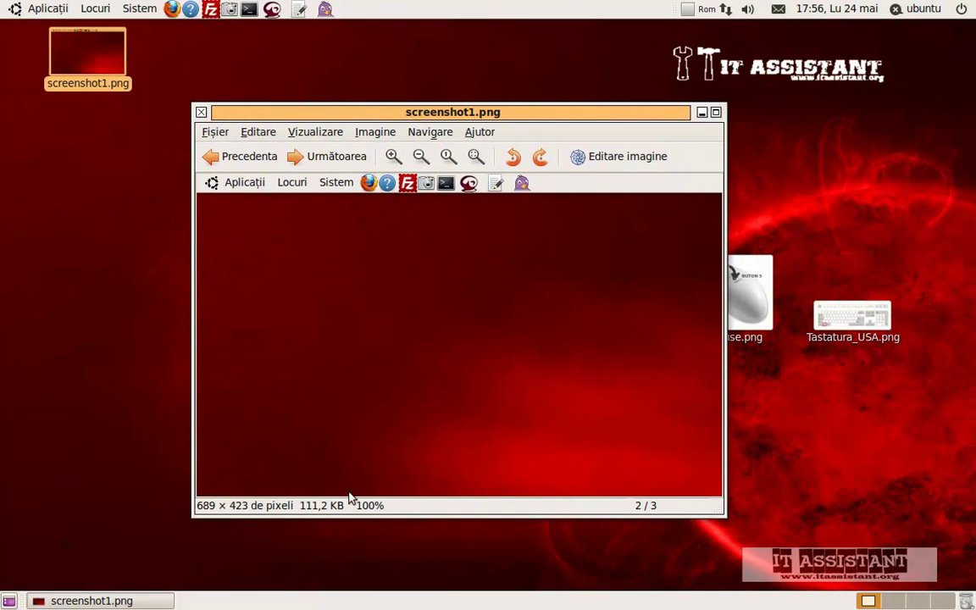
left_click(202, 113)
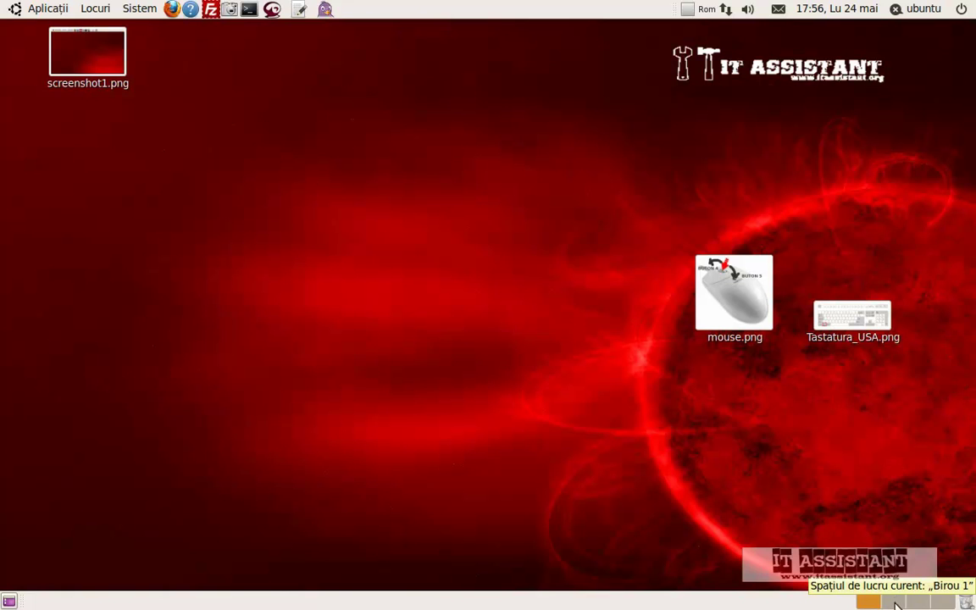
Step: Test viewport switching by moving forward and back through the desktop workspaces, ending on the first one
key("ctrl+alt+Right")
key("ctrl+alt+Right")
key("ctrl+alt+Right")
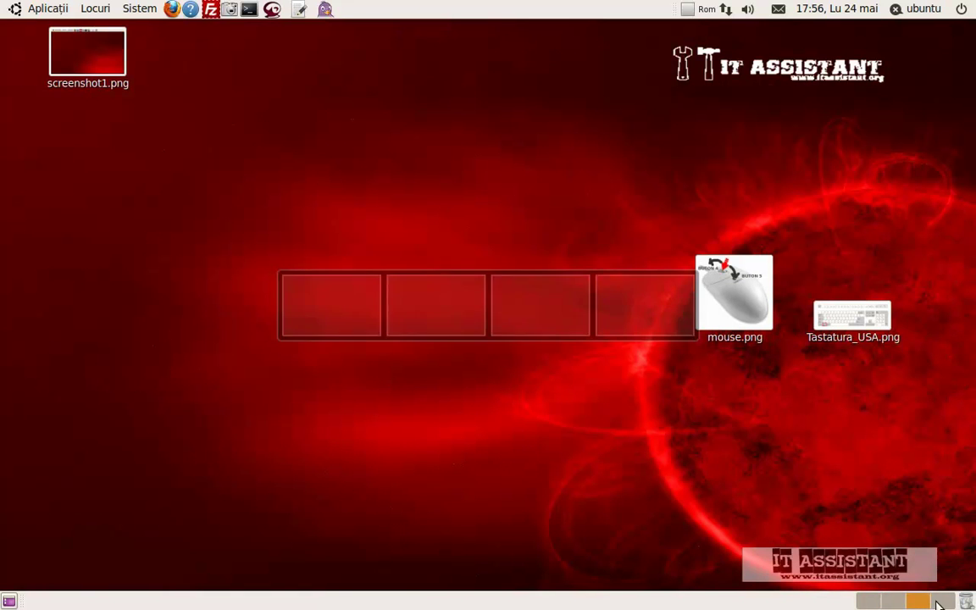
key("ctrl+alt+Left")
key("ctrl+alt+Left")
key("ctrl+alt+Left")
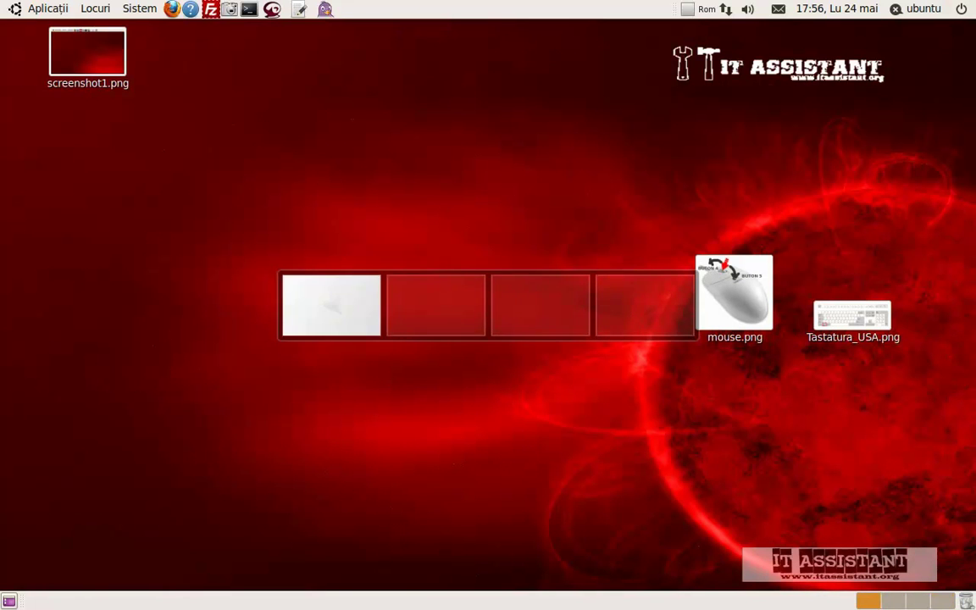
key("ctrl+alt+Right")
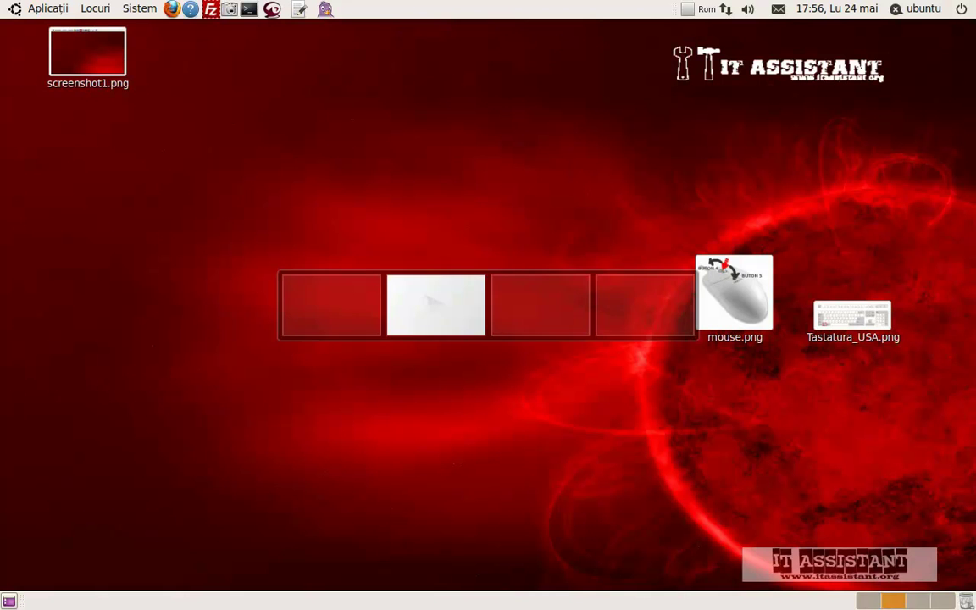
key("ctrl+alt+Left")
key("ctrl+alt+Left")
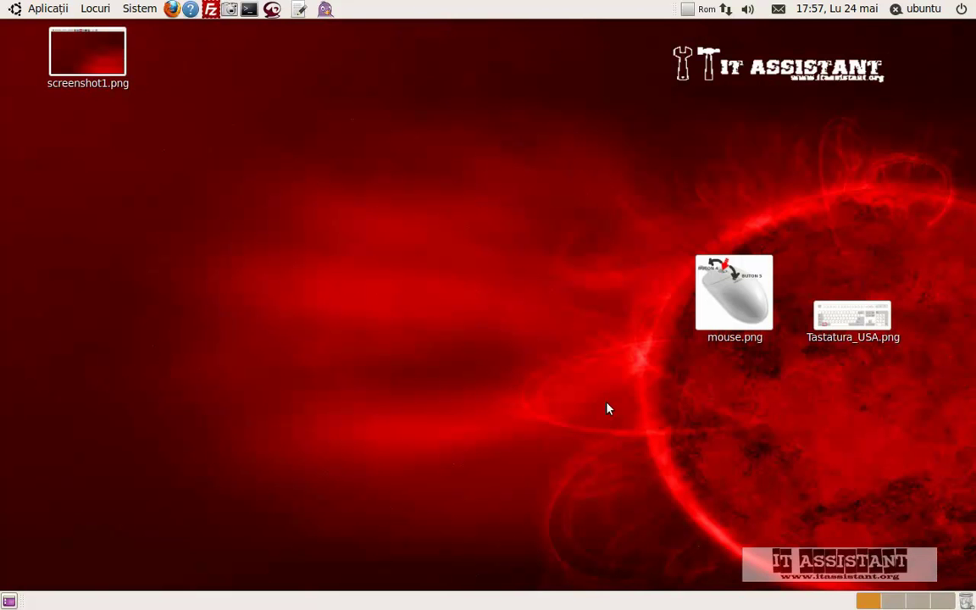
Step: Cycle repeatedly through all four desktop workspaces in both directions to check viewport switching, returning to the first workspace
key("ctrl+alt+Right")
key("ctrl+alt+Right")
key("ctrl+alt+Right")
key("ctrl+alt+Right")
key("ctrl+alt+Left")
key("ctrl+alt+Left")
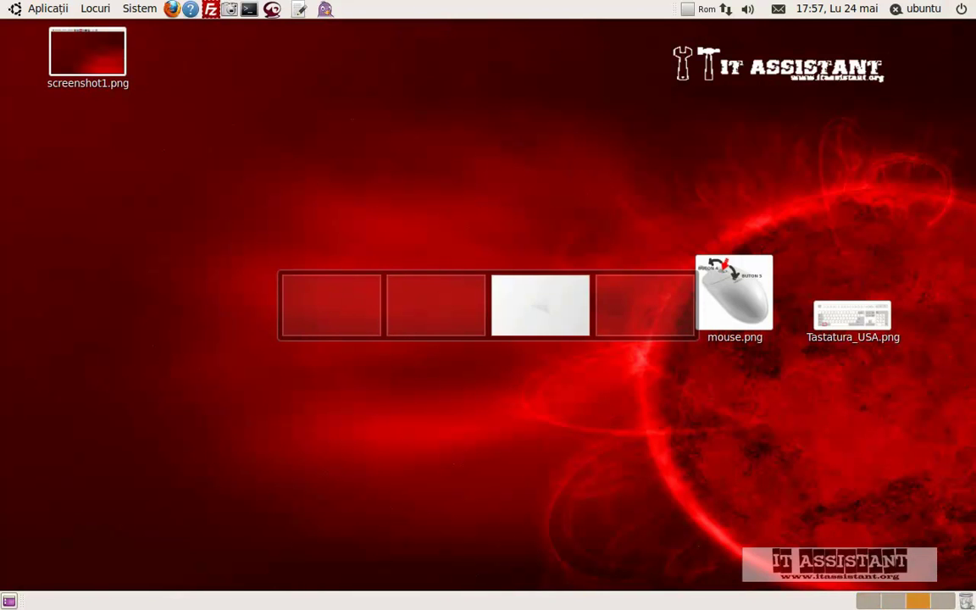
key("ctrl+alt+Left")
key("ctrl+alt+Left")
key("ctrl+alt+Right")
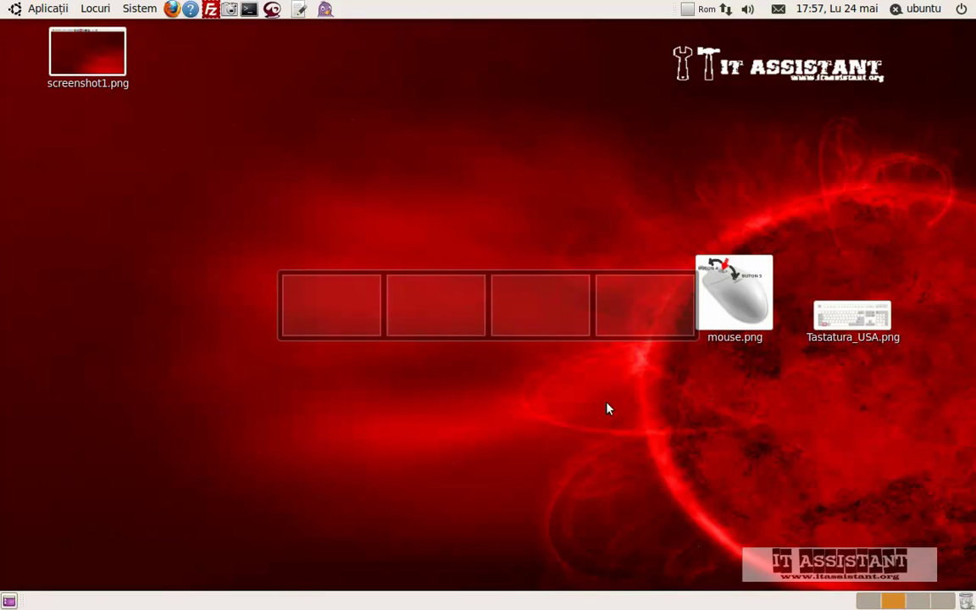
key("ctrl+alt+Right")
key("ctrl+alt+Right")
key("ctrl+alt+Left")
key("ctrl+alt+Left")
key("ctrl+alt+Left")
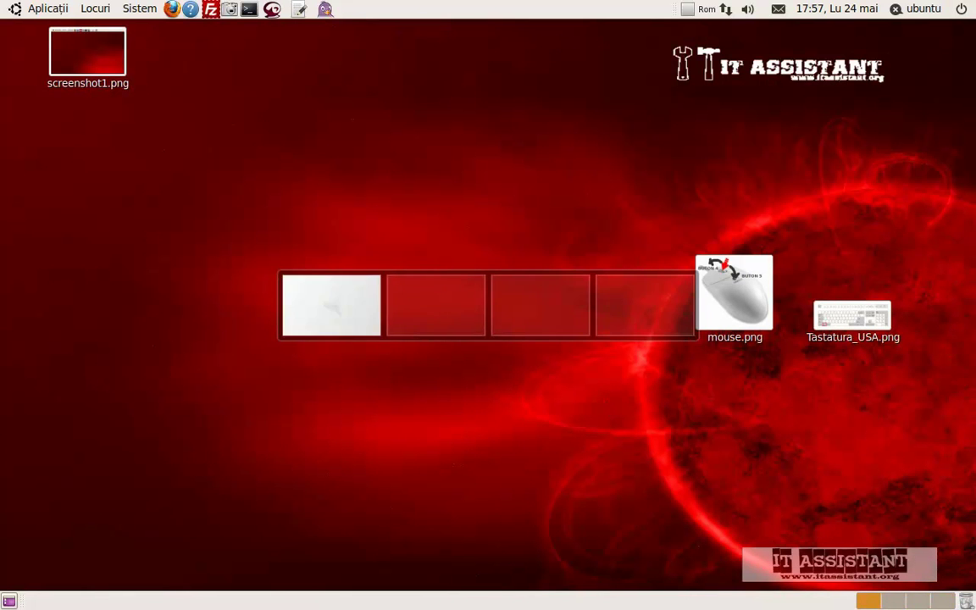
Step: Move the screenshot1.png desktop icon away from the top panel, to about mid-height on the desktop
left_click(95, 10)
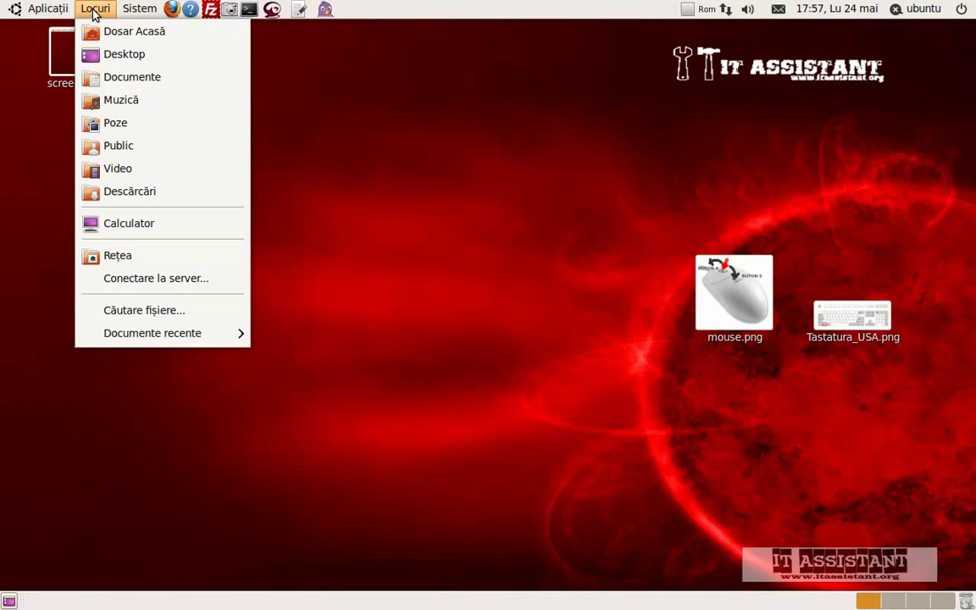
left_click(88, 52)
left_click_drag(88, 53, 242, 311)
left_click(265, 224)
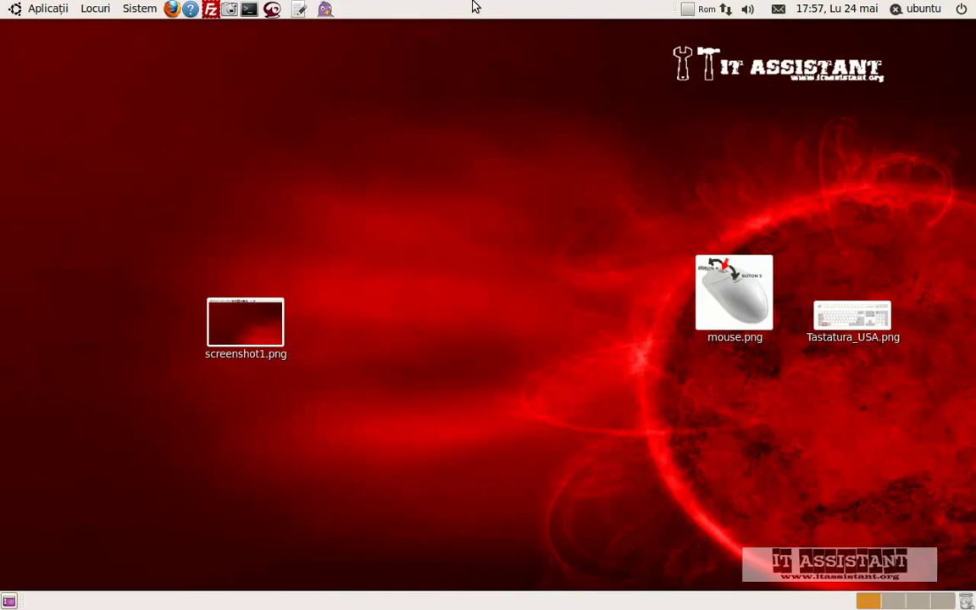
Step: Open screenshot1.png, mouse.png and Tastatura_USA.png from the desktop in separate viewer windows, shifting the screenshot1.png window aside
double_click(239, 322)
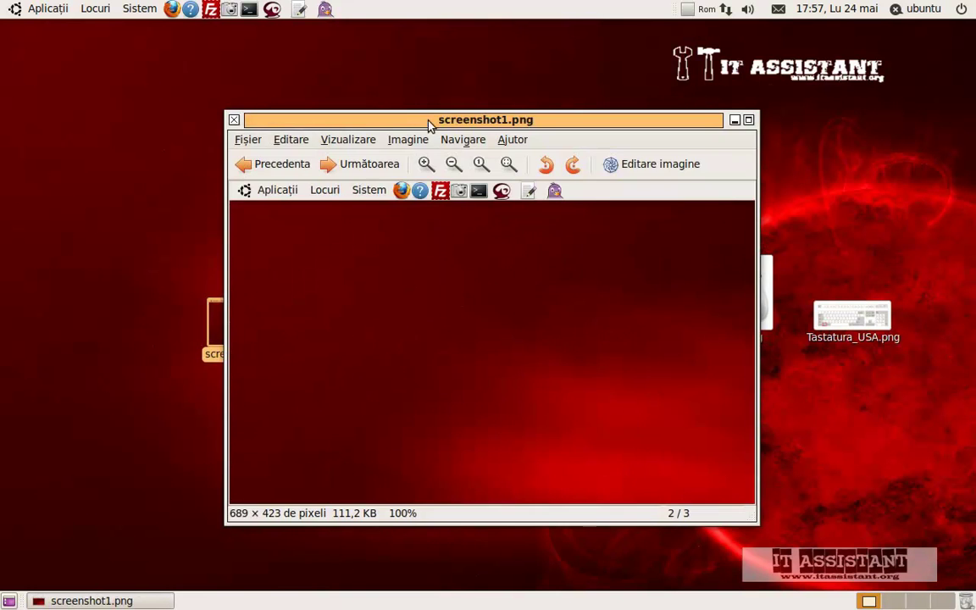
left_click_drag(429, 118, 224, 121)
double_click(708, 271)
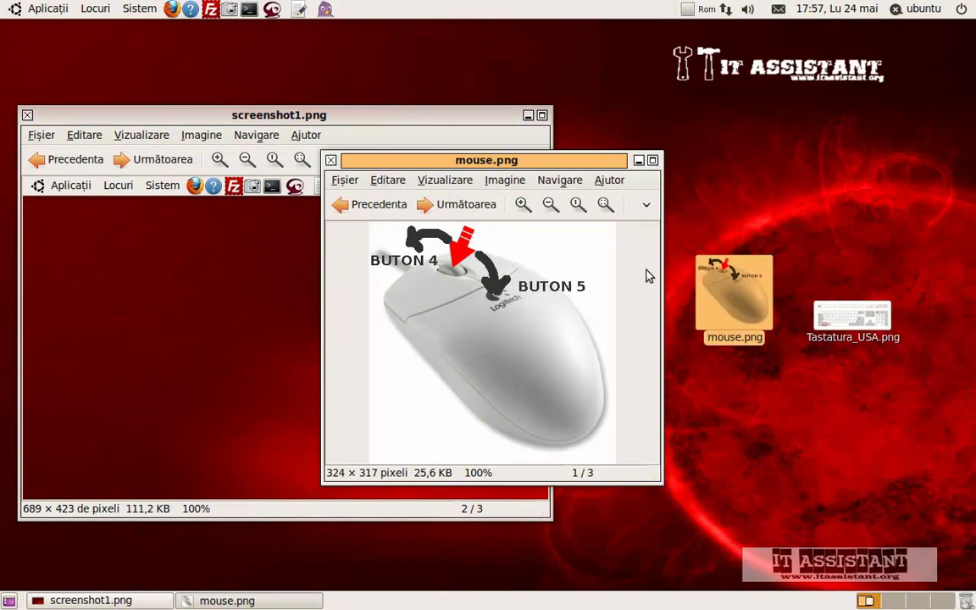
double_click(878, 326)
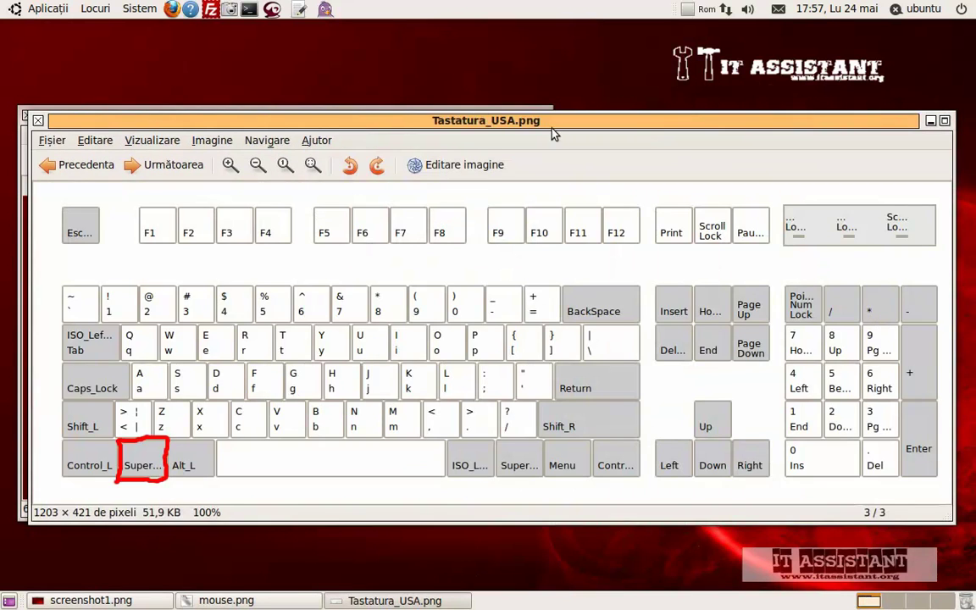
Step: Move the Tastatura_USA.png window to the third workspace and bring it fully into view there
left_click_drag(468, 126, 828, 240)
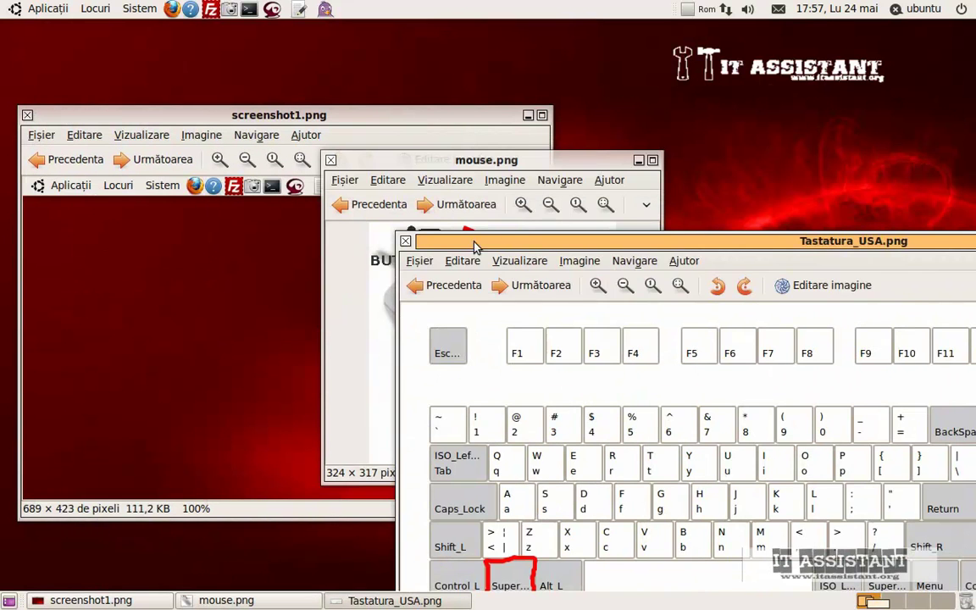
left_click_drag(470, 239, 819, 104)
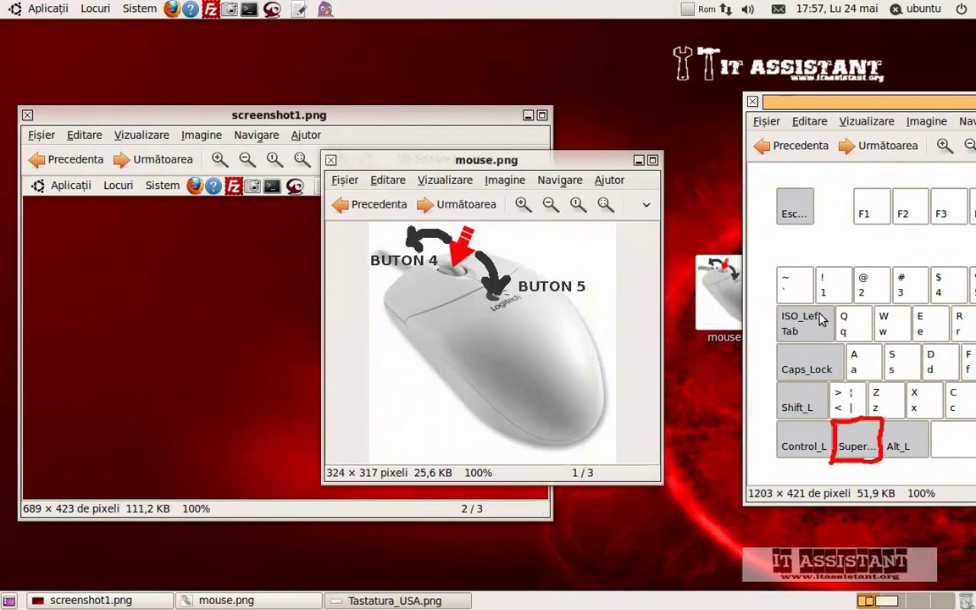
left_click(895, 593)
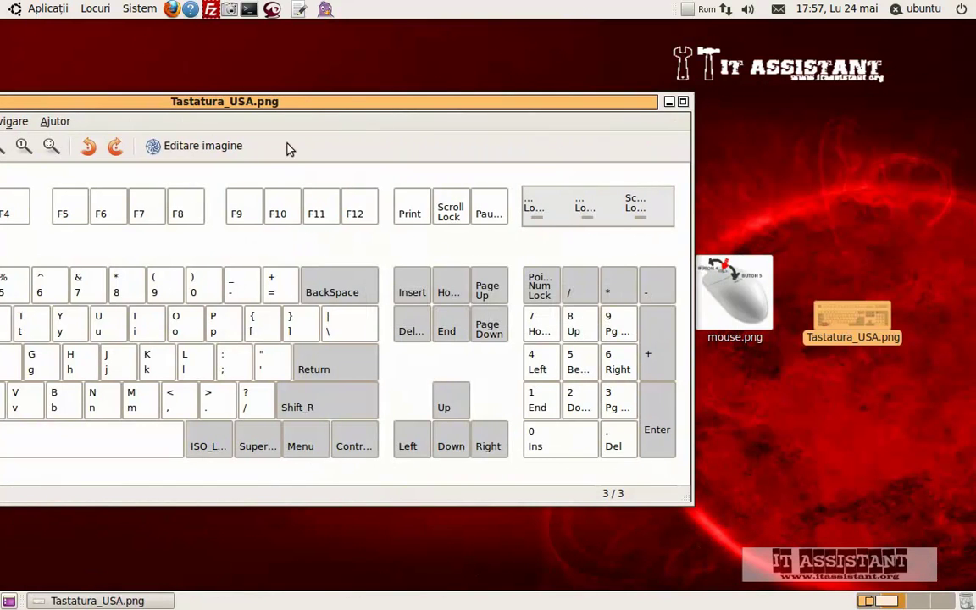
left_click_drag(194, 101, 731, 91)
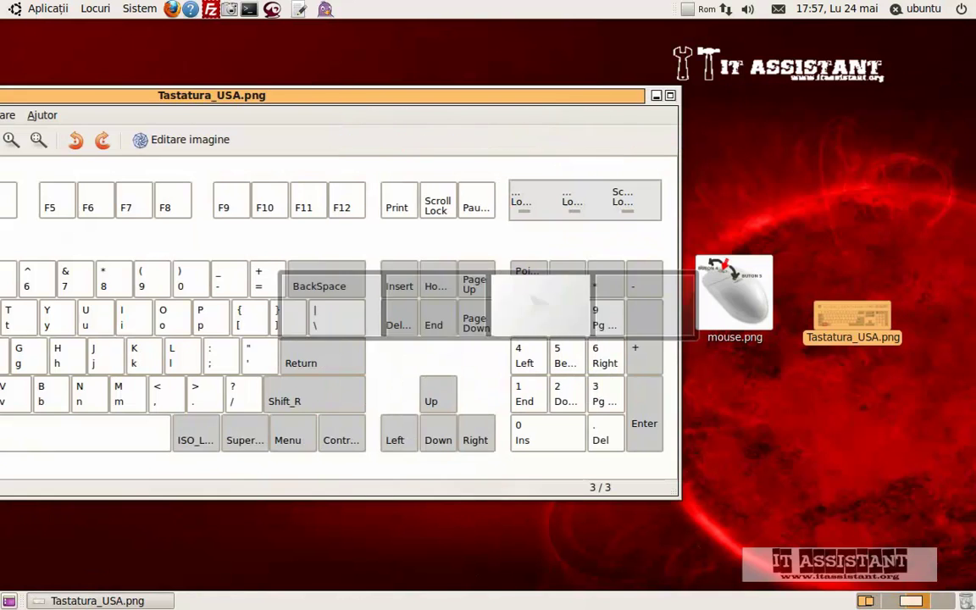
left_click(910, 599)
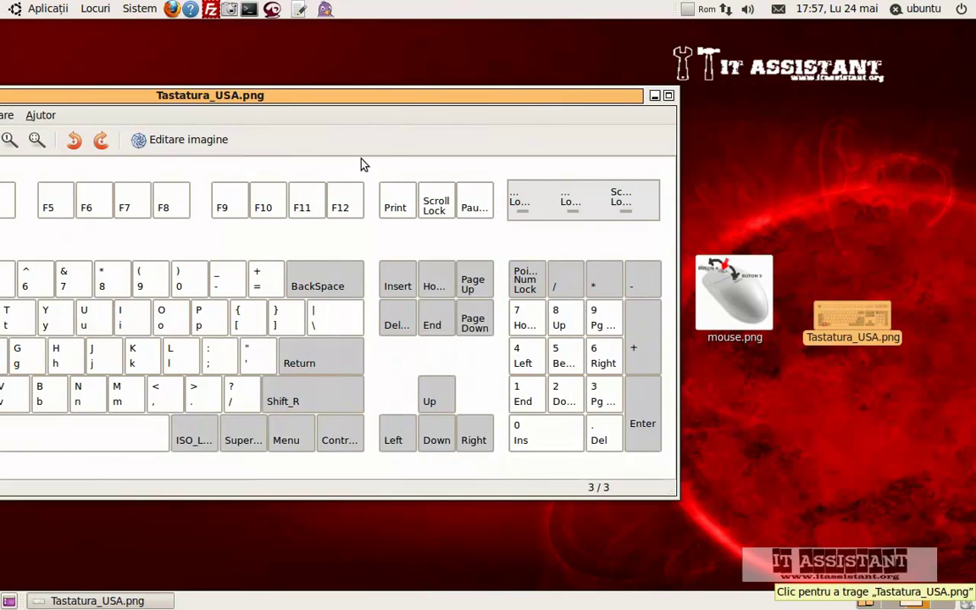
left_click_drag(293, 100, 568, 83)
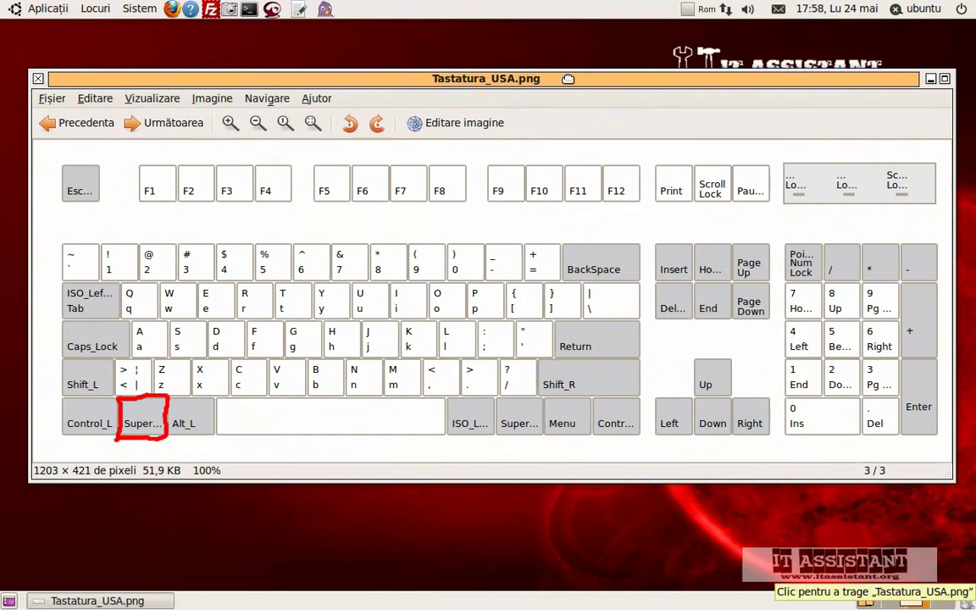
Step: Move the mouse.png window to the centre of the second workspace and centre the screenshot1.png window on the first
key("ctrl+alt+Left")
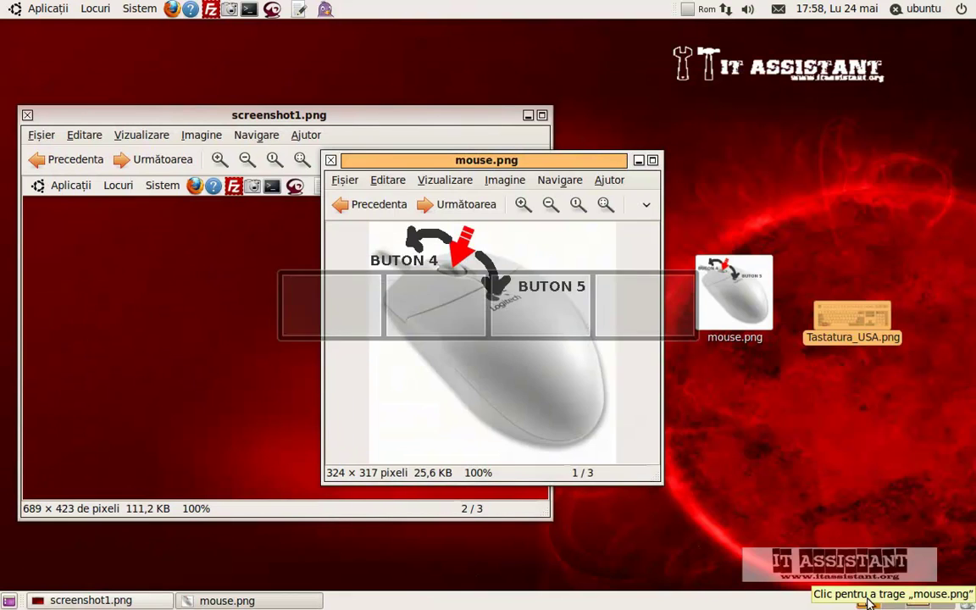
left_click_drag(359, 168, 974, 161)
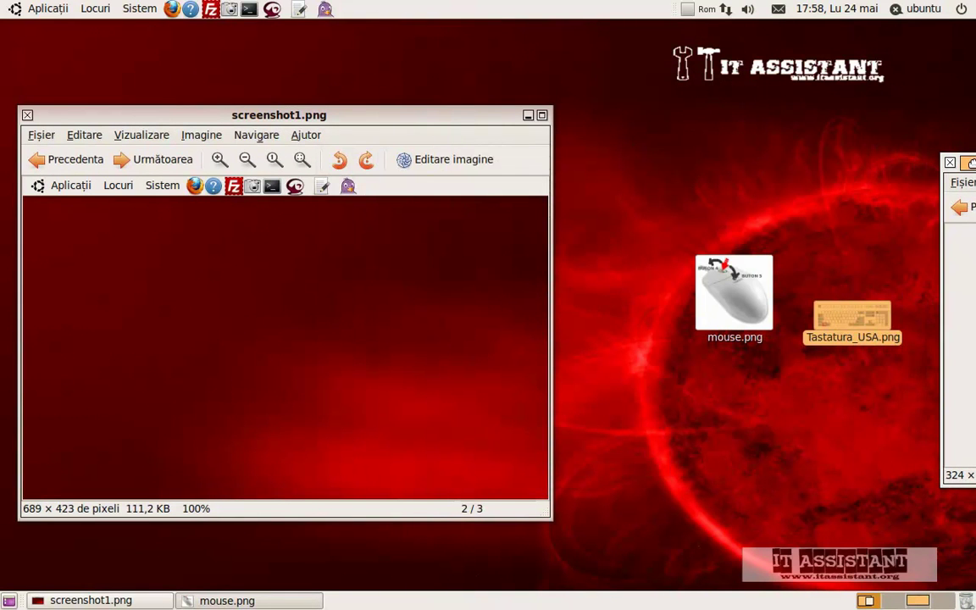
key("ctrl+alt+Right")
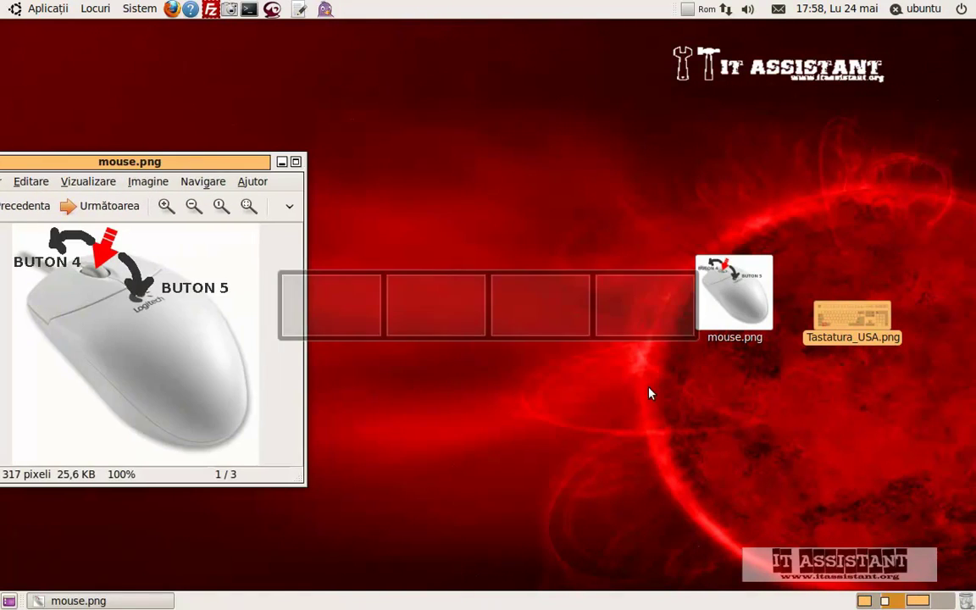
left_click_drag(172, 170, 562, 138)
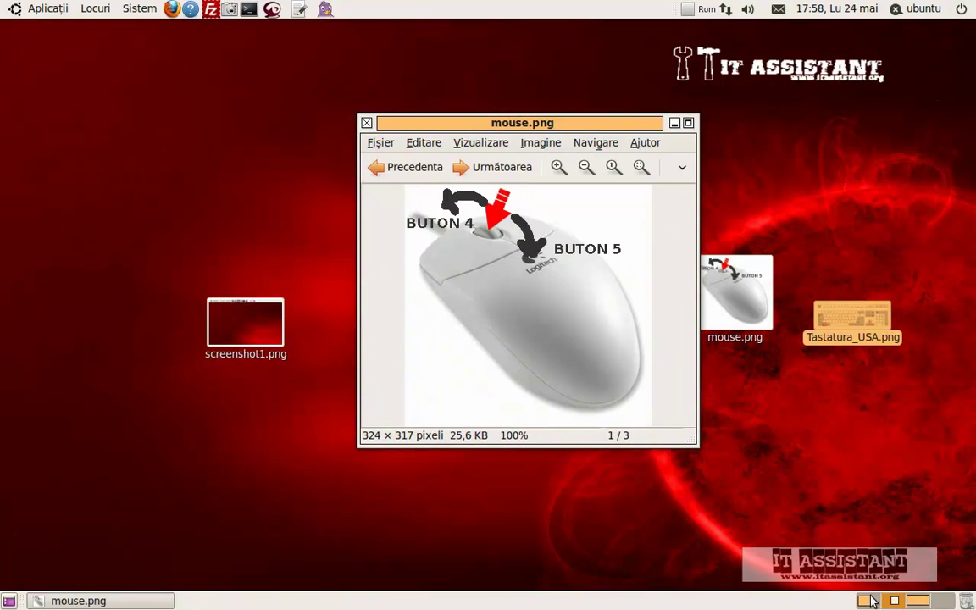
key("ctrl+alt+Left")
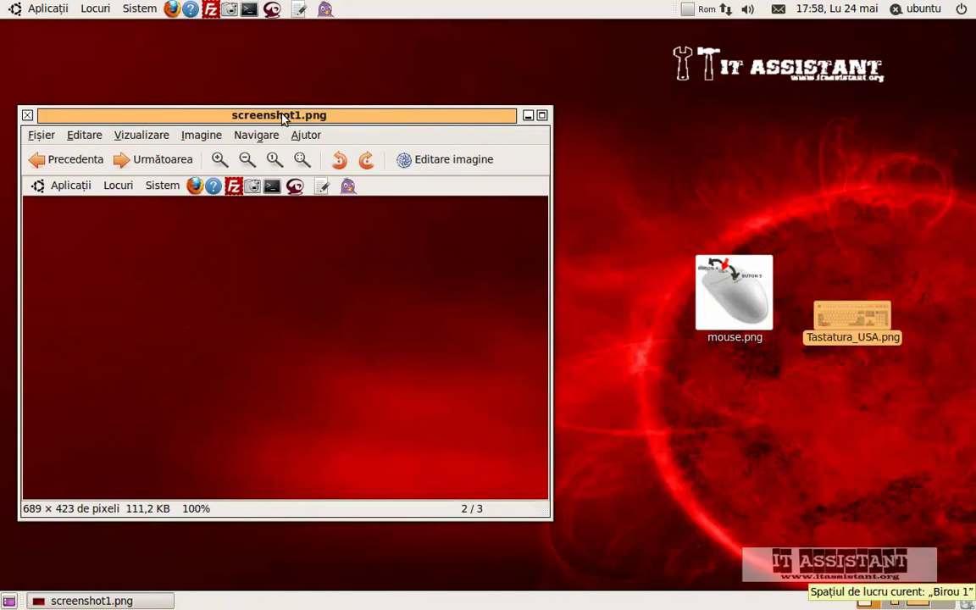
left_click_drag(285, 110, 463, 140)
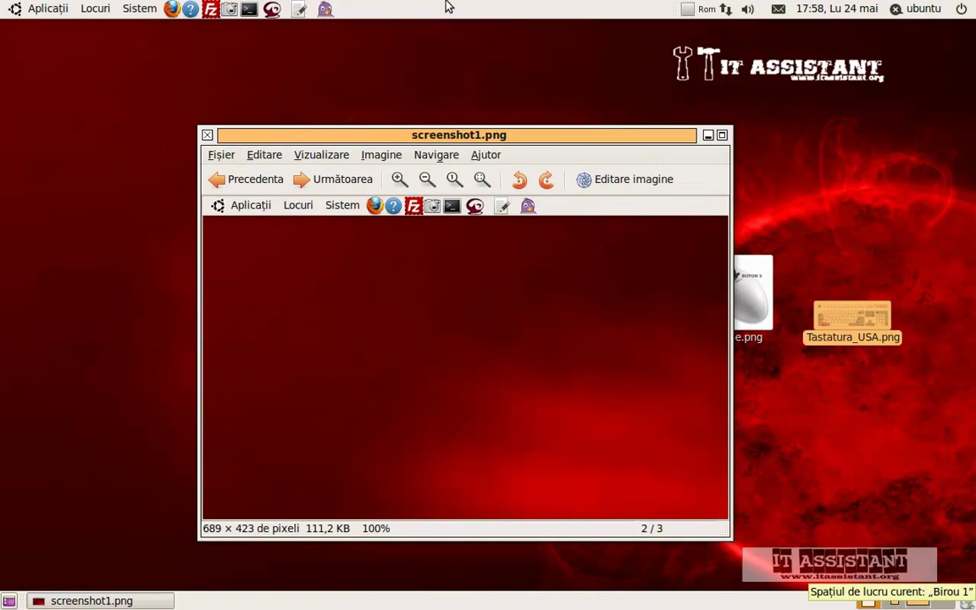
Step: Test the application switcher from the screen's top edge by cycling among the three image windows across workspaces, ending on screenshot1.png
key("alt+Tab")
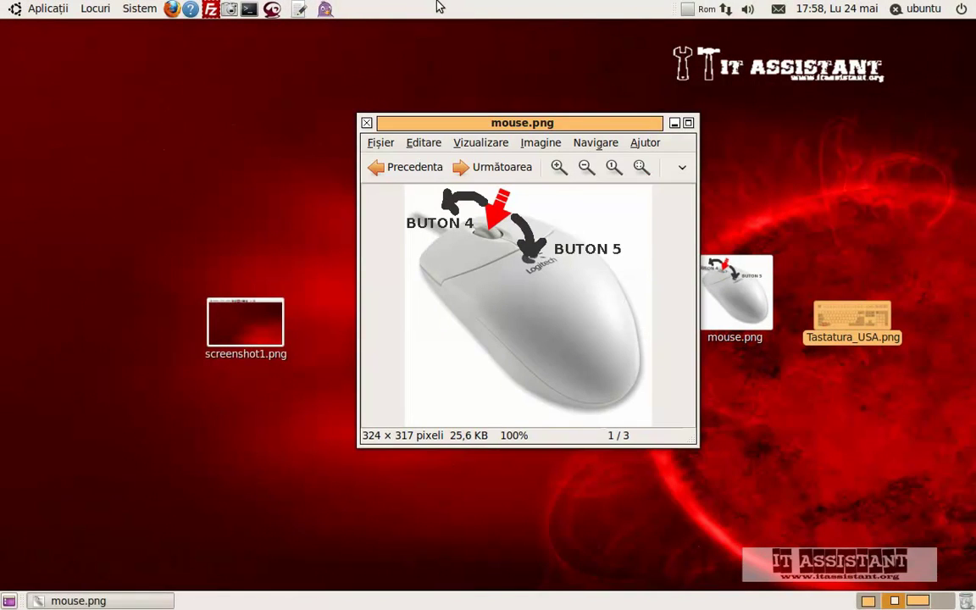
key("alt+Tab")
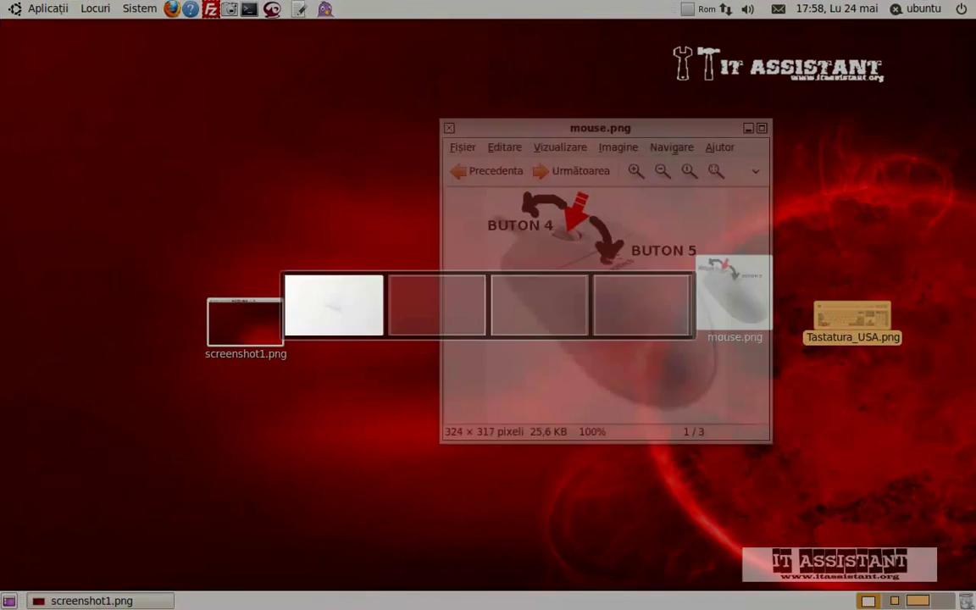
key("alt+Tab")
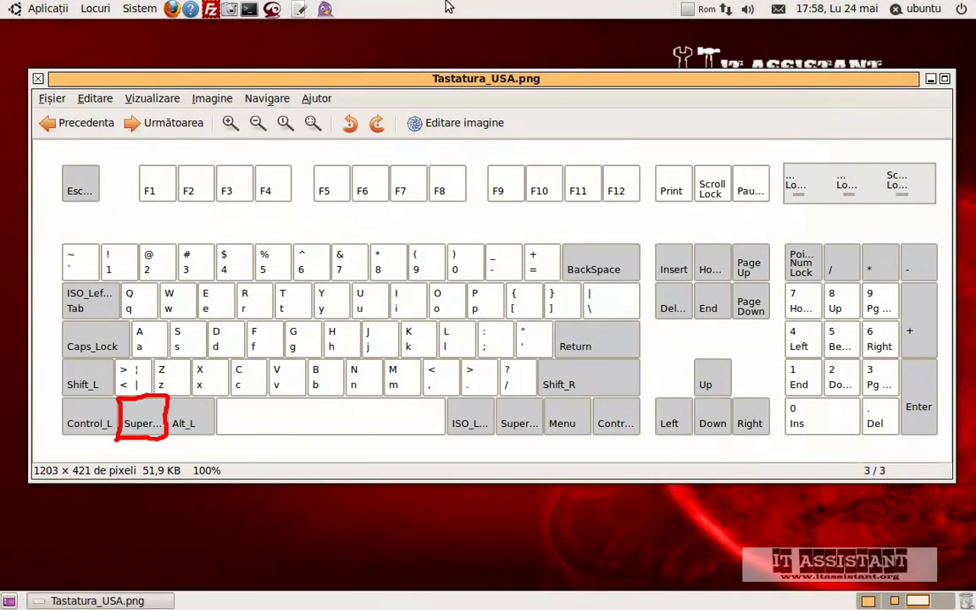
key("alt+Tab")
key("alt+Tab")
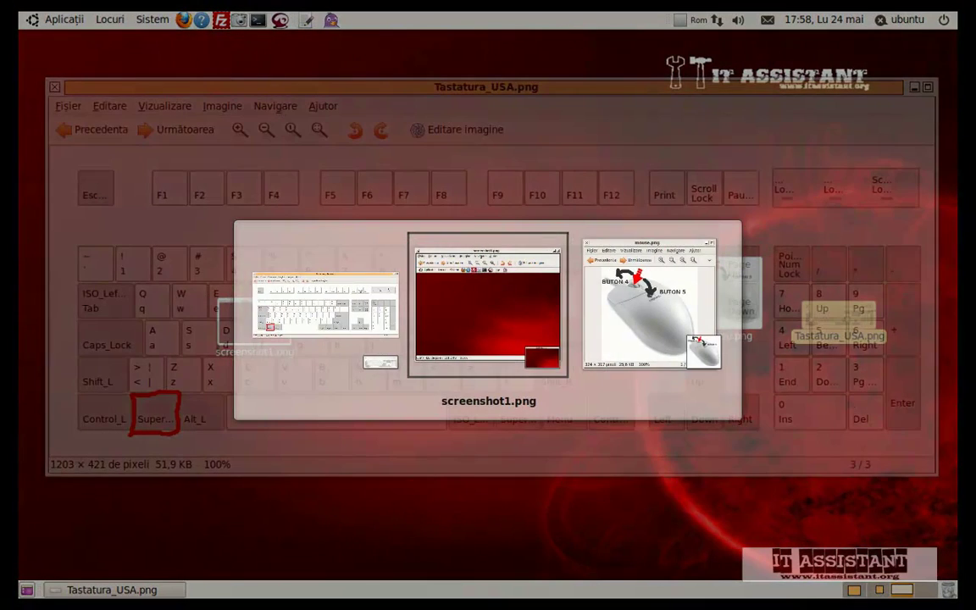
key("alt+Tab")
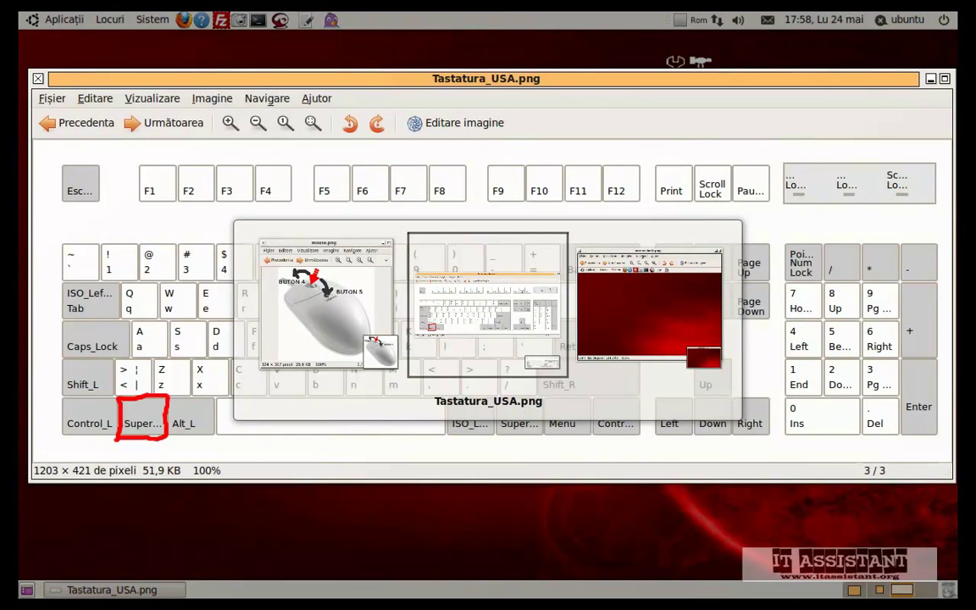
key("alt+Tab")
key("alt+Tab")
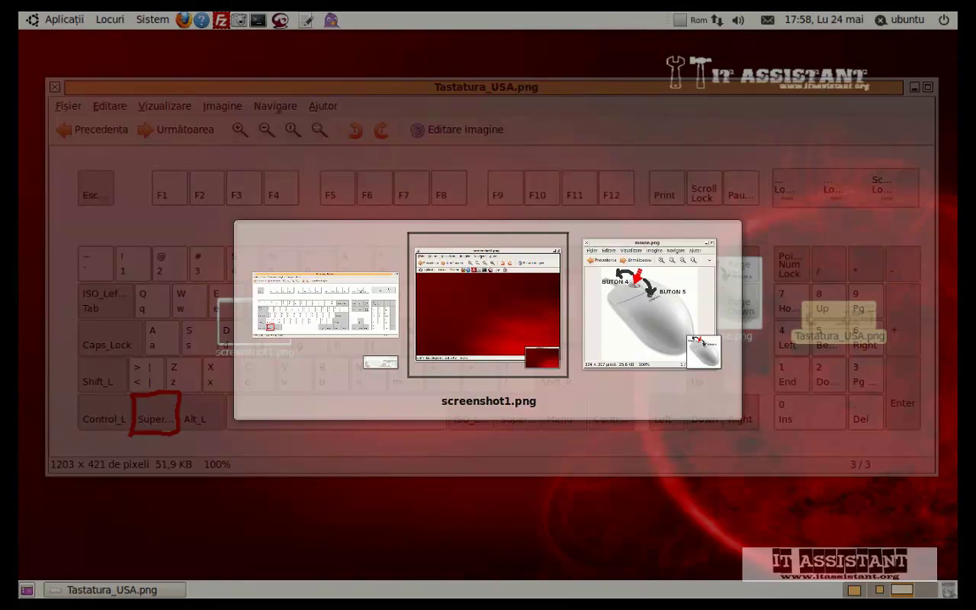
key("alt+Tab")
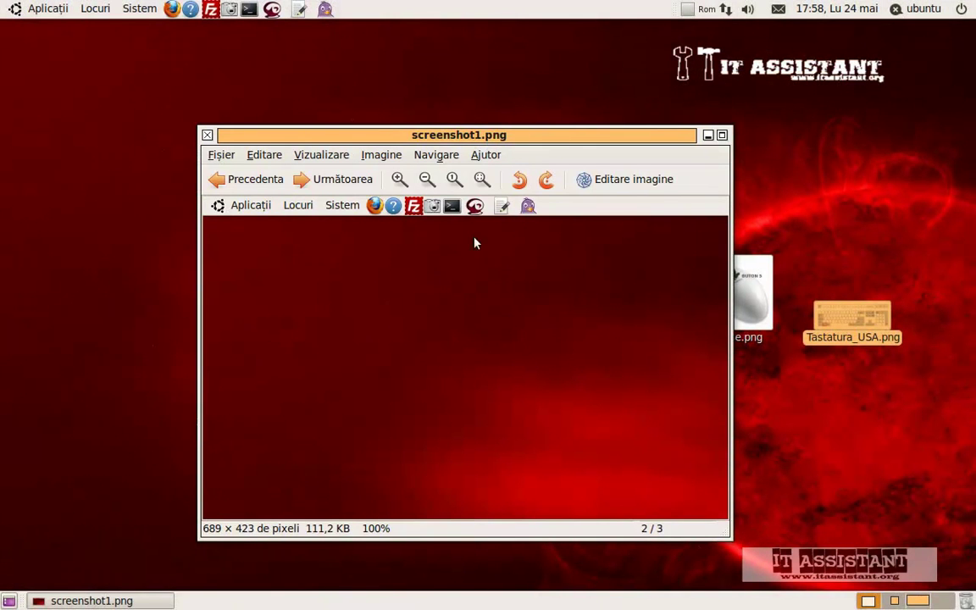
Step: Shift the screenshot1.png window slightly upward, switch to Tastatura_USA.png with the application switcher and move that window slightly up too
left_click_drag(420, 136, 425, 92)
key("alt+Tab")
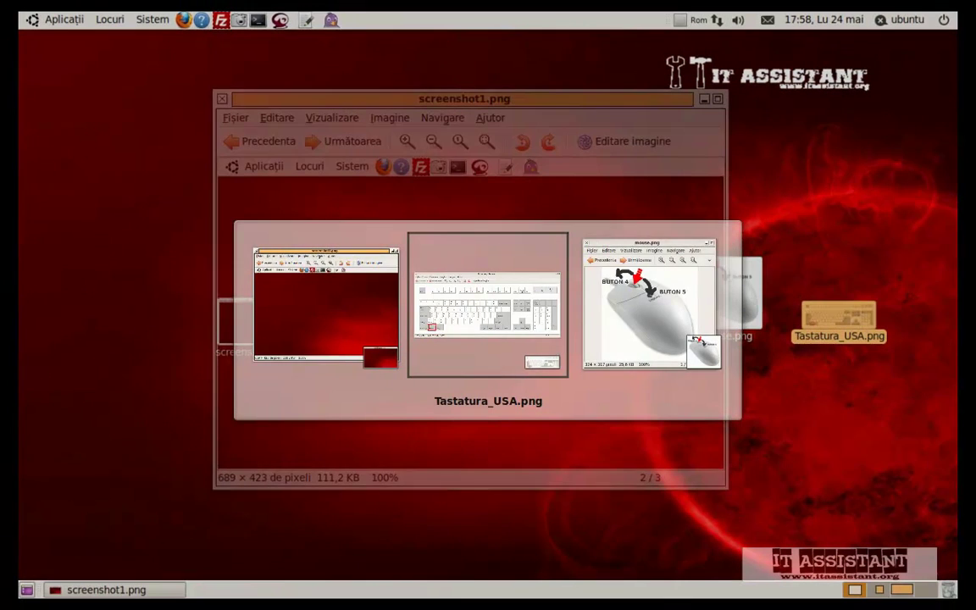
key("alt+Tab")
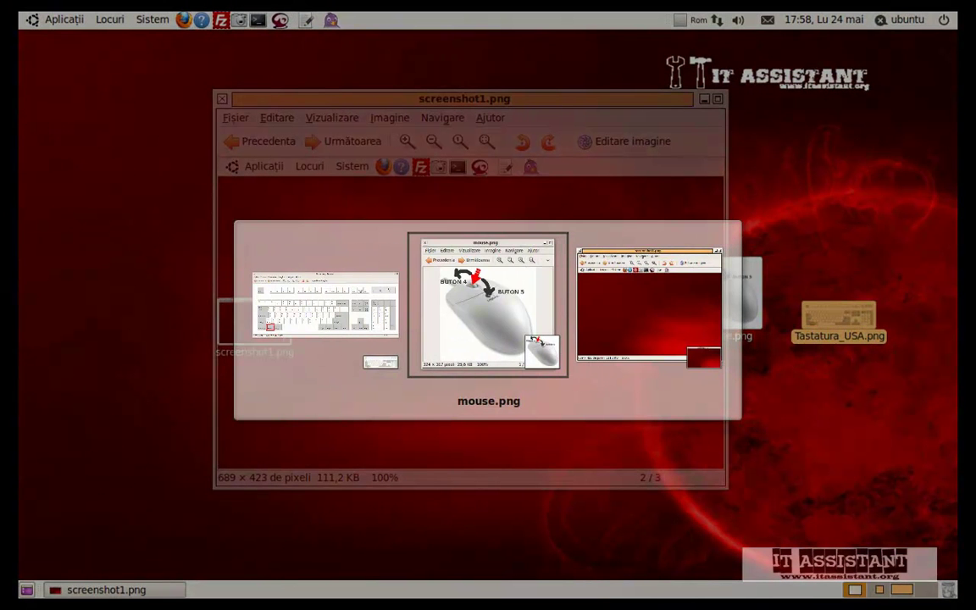
key("alt+shift+Tab")
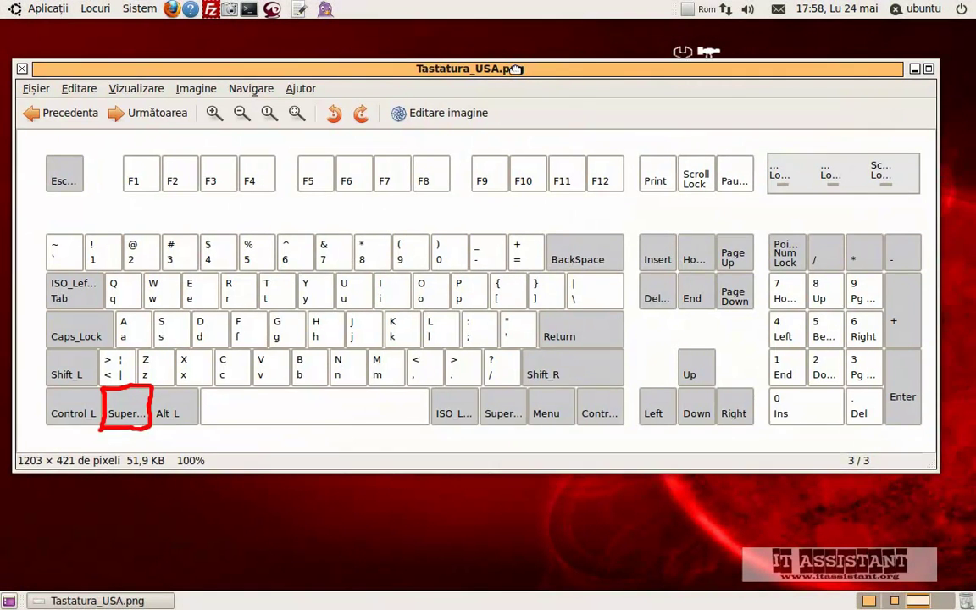
left_click_drag(516, 68, 520, 50)
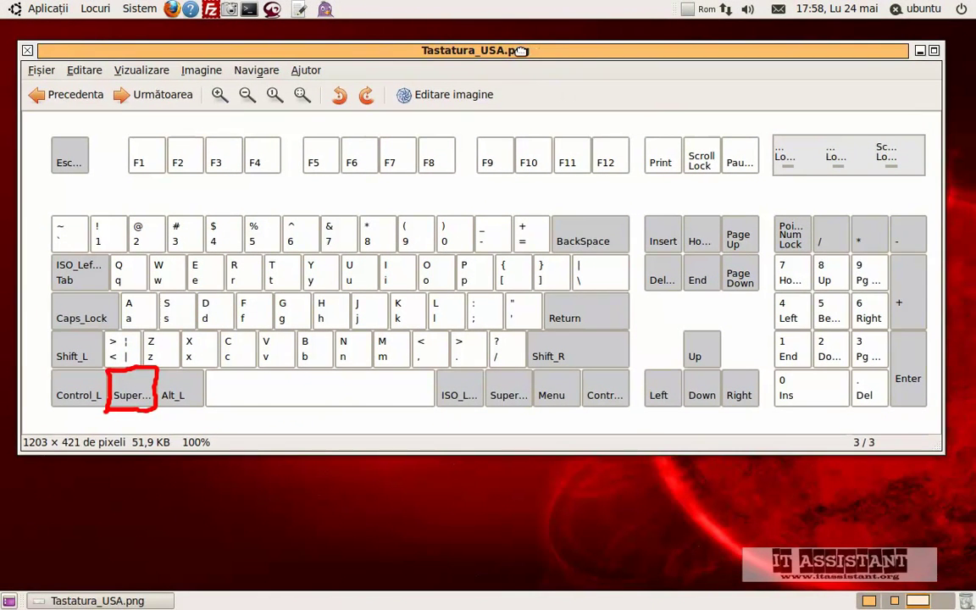